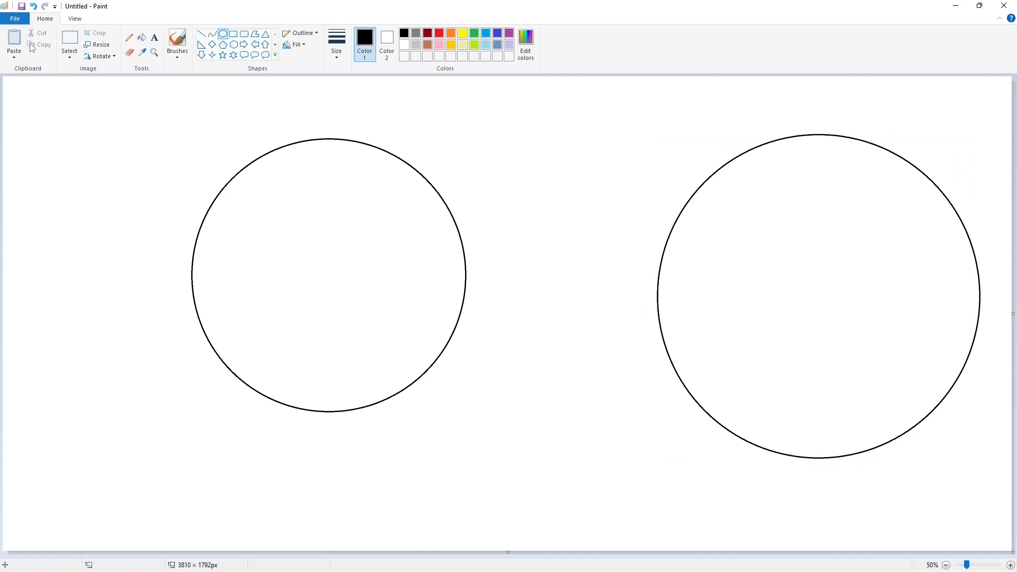
- Copy the larger circle and place the copy concentrically around the smaller circle
click(70, 42)
drag(622, 86, 998, 506)
key(ctrl+c)
key(ctrl+v)
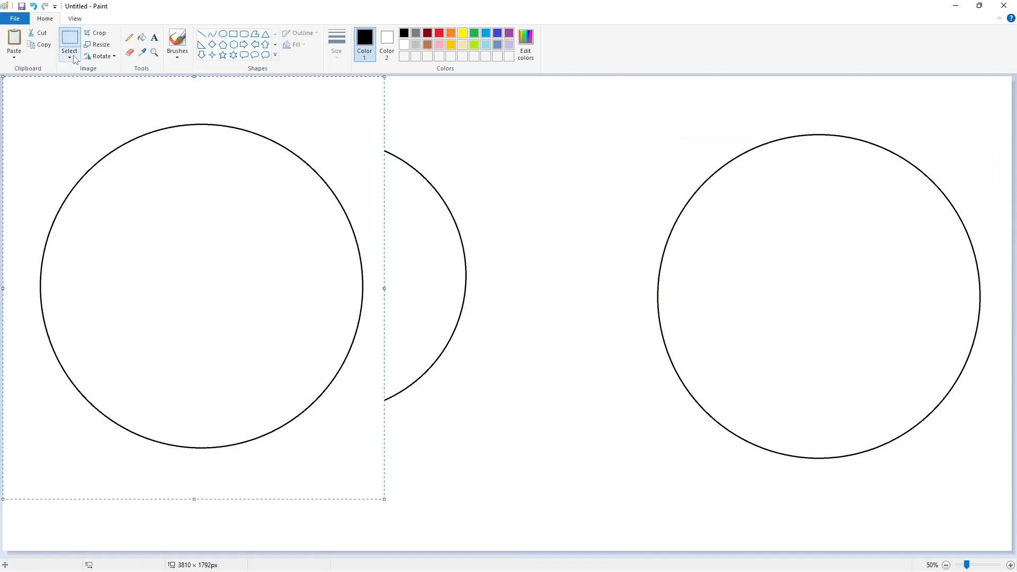
drag(236, 227, 363, 215)
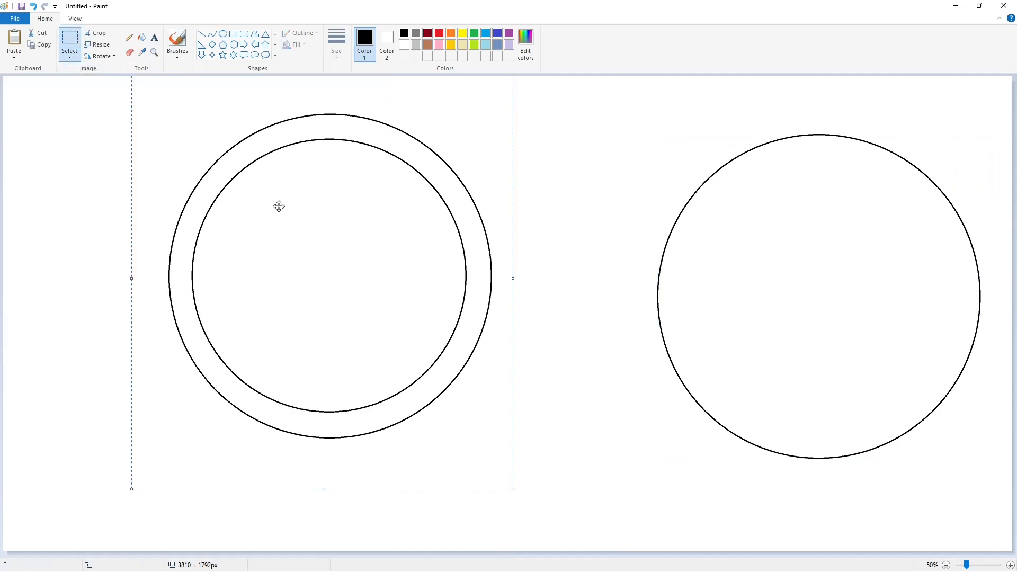
key(Up)
key(Left)
key(Left)
- Draw a small black-outlined circle centred inside the two concentric circles
click(221, 36)
mouse_move(291, 236)
mouse_down()
mouse_move(374, 322)
mouse_move(340, 290)
mouse_up()
drag(326, 311, 328, 322)
drag(285, 275, 281, 286)
drag(368, 275, 454, 205)
key(Left)
key(Left)
click(413, 284)
- Fill the ring between the small central circle and the middle circle with black, then with lavender
click(142, 38)
click(296, 193)
click(509, 45)
click(397, 194)
- Cut a wedge out of the lavender ring's right side with two diverging white lines and a white fill, forming a C
click(202, 34)
click(404, 44)
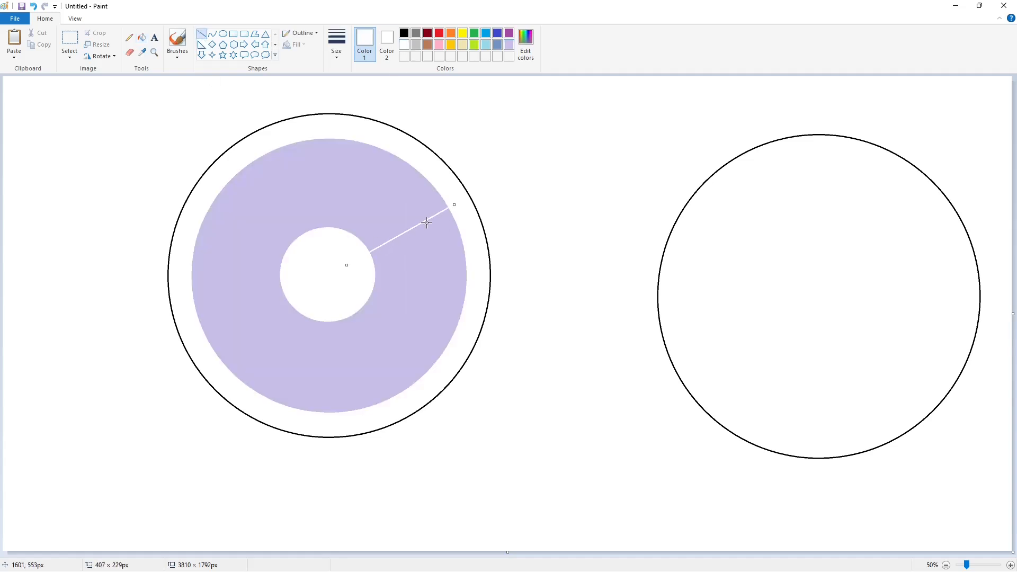
drag(370, 297, 452, 344)
click(142, 38)
click(418, 275)
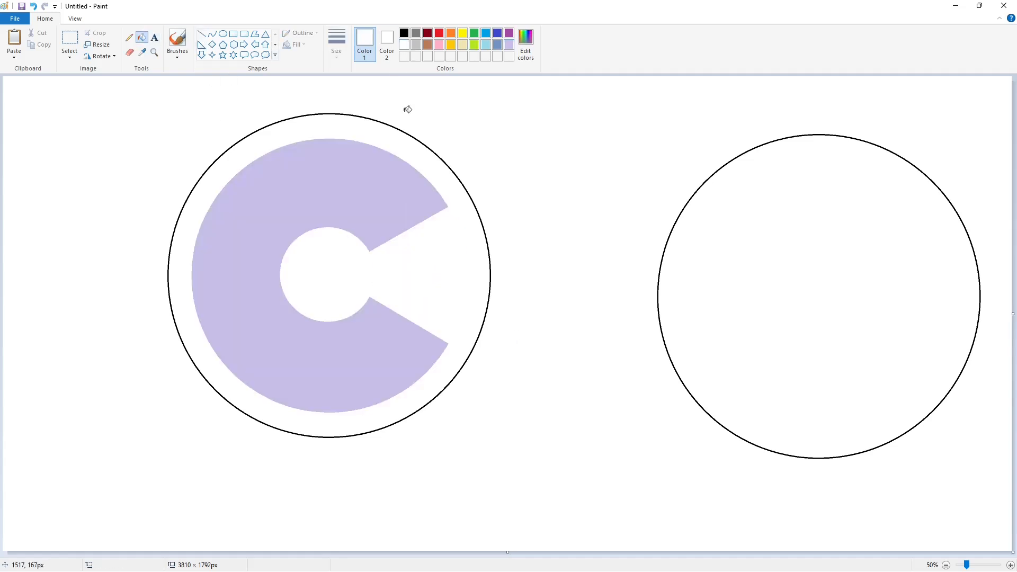
- Fill the area around the C inside the outer circle with black and the C itself with white
click(404, 34)
click(409, 137)
click(404, 44)
click(413, 175)
- Copy the spare circle beside the C, then erase it from the canvas by filling its outline with white
click(70, 40)
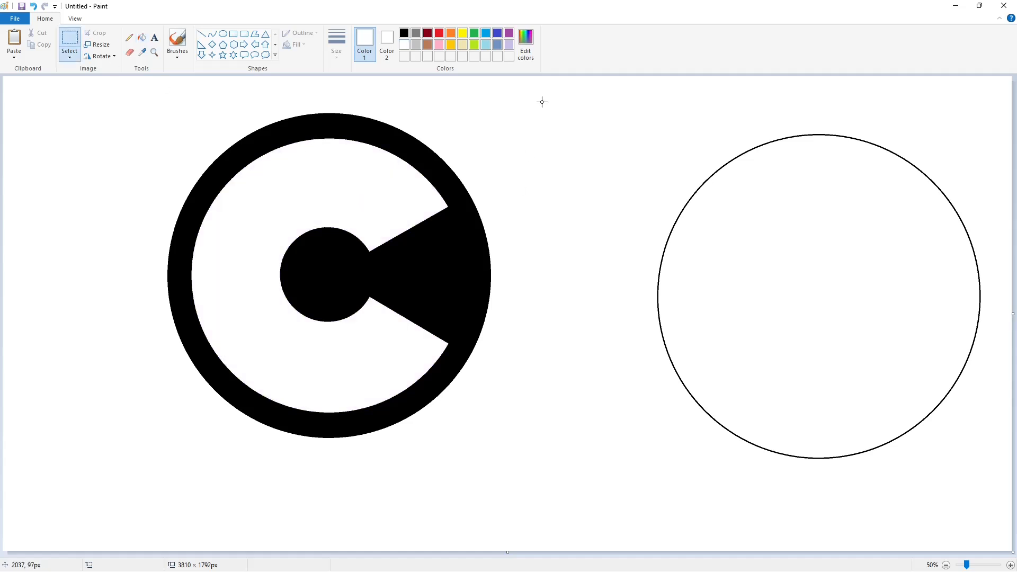
drag(541, 101, 995, 529)
click(395, 295)
click(142, 37)
click(868, 141)
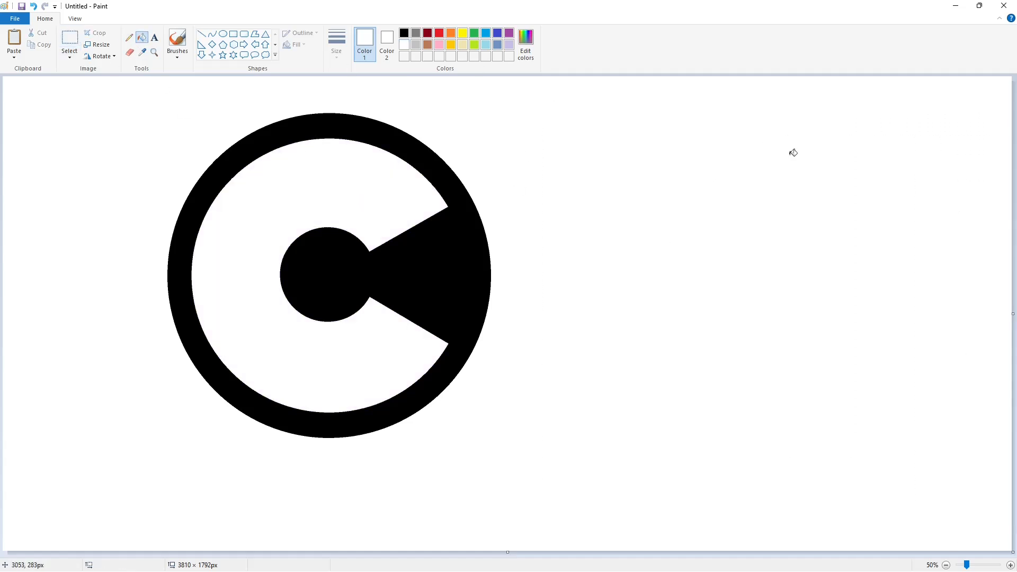
- Draw a rectangle of about 1119 × 991 px just right of the C and fill it solid purple
click(233, 34)
click(404, 33)
drag(494, 145, 791, 407)
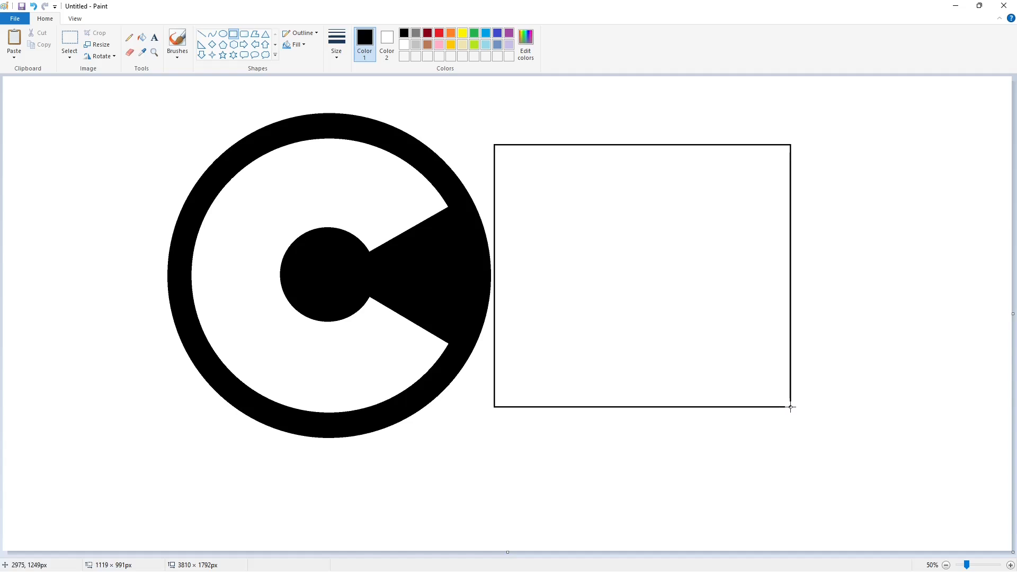
click(142, 37)
click(599, 276)
click(509, 33)
click(599, 275)
- Draw a white right triangle of about 441 × 569 px extending past the purple rectangle's bottom edge
click(202, 34)
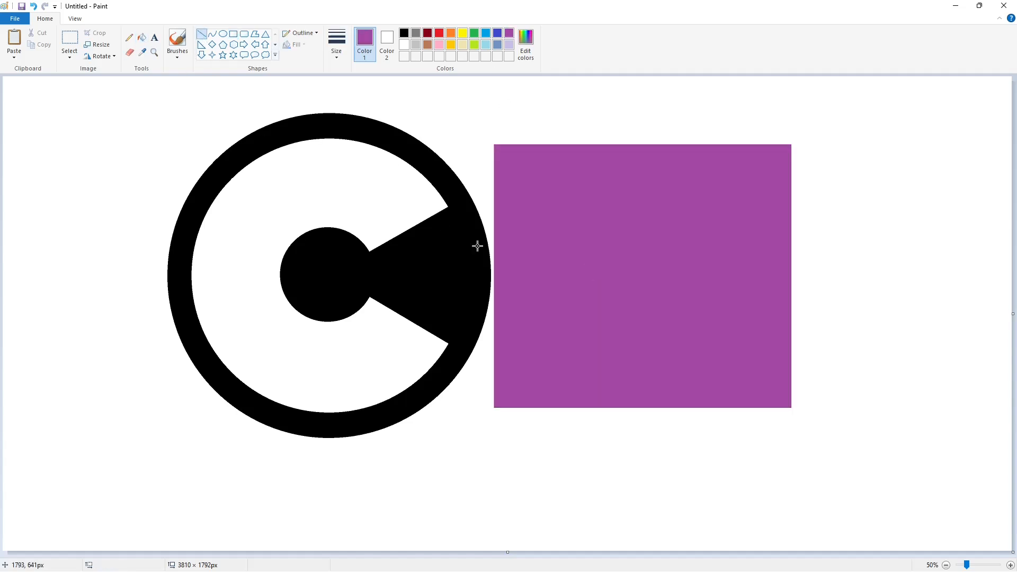
click(201, 45)
drag(582, 301, 698, 451)
click(404, 45)
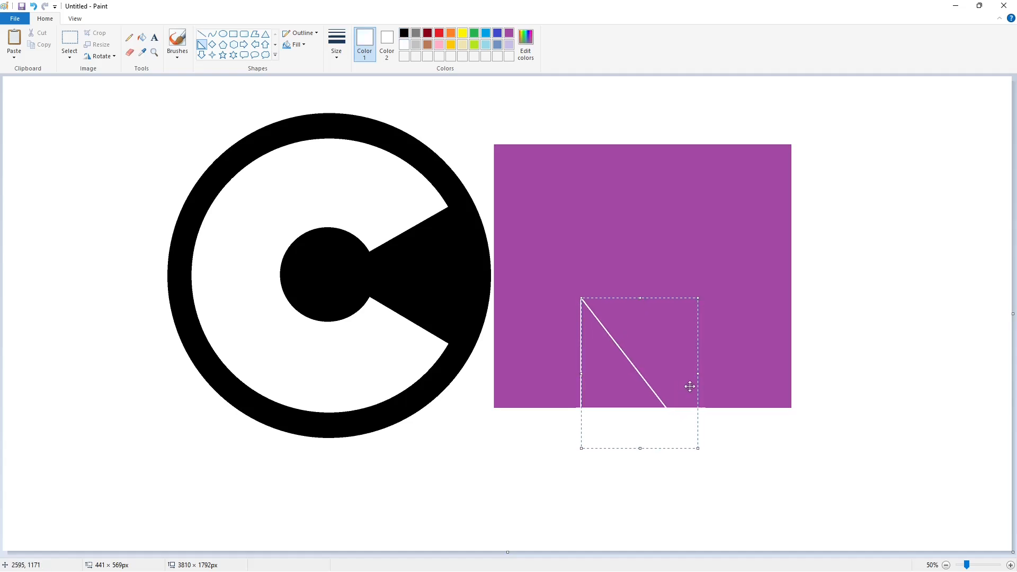
click(809, 389)
drag(668, 254, 581, 155)
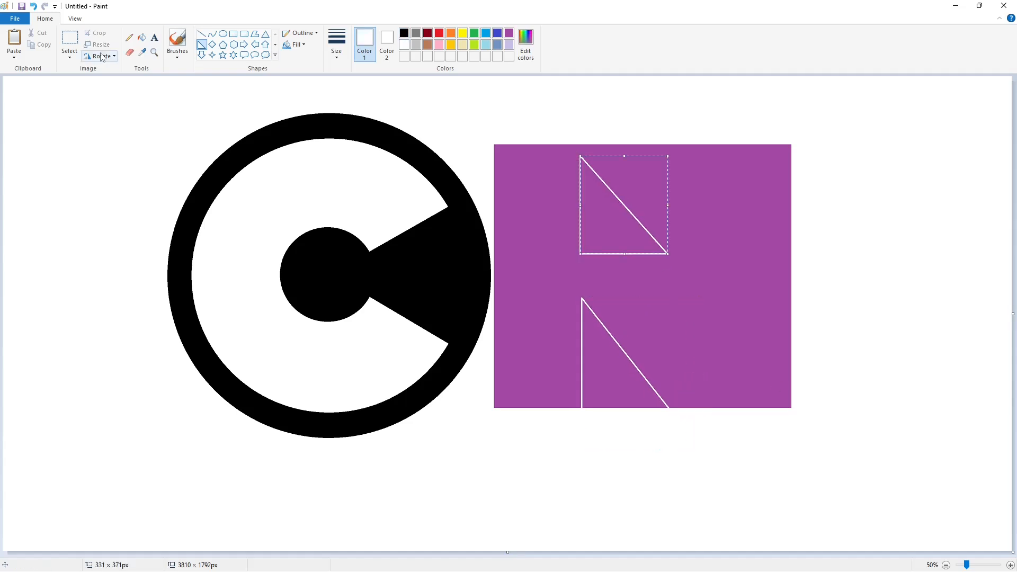
click(100, 56)
click(118, 80)
click(100, 56)
click(109, 114)
drag(609, 220, 612, 200)
click(34, 6)
- Draw a white right triangle over the rectangle's top edge, flip it vertically and horizontally, and adjust its position and width to mirror the lower one
drag(663, 258, 540, 128)
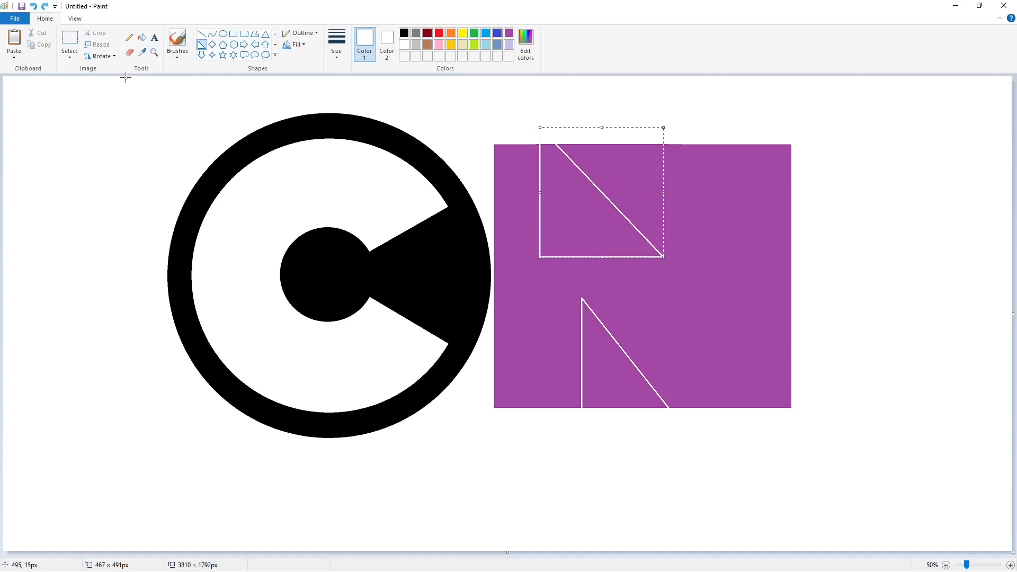
click(99, 57)
click(112, 105)
click(99, 56)
click(112, 115)
drag(586, 236, 591, 229)
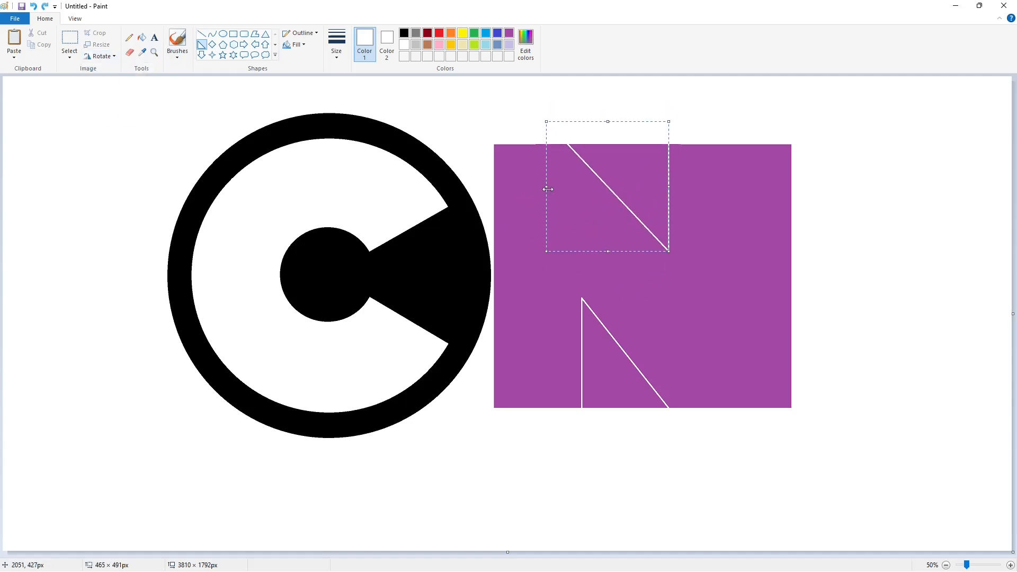
drag(545, 186, 561, 188)
click(732, 289)
- Draw a vertical white line near the rectangle's right edge and fill both triangles and the outer strip white to form an N
click(201, 33)
drag(755, 144, 754, 408)
click(142, 37)
click(638, 180)
click(611, 372)
click(781, 339)
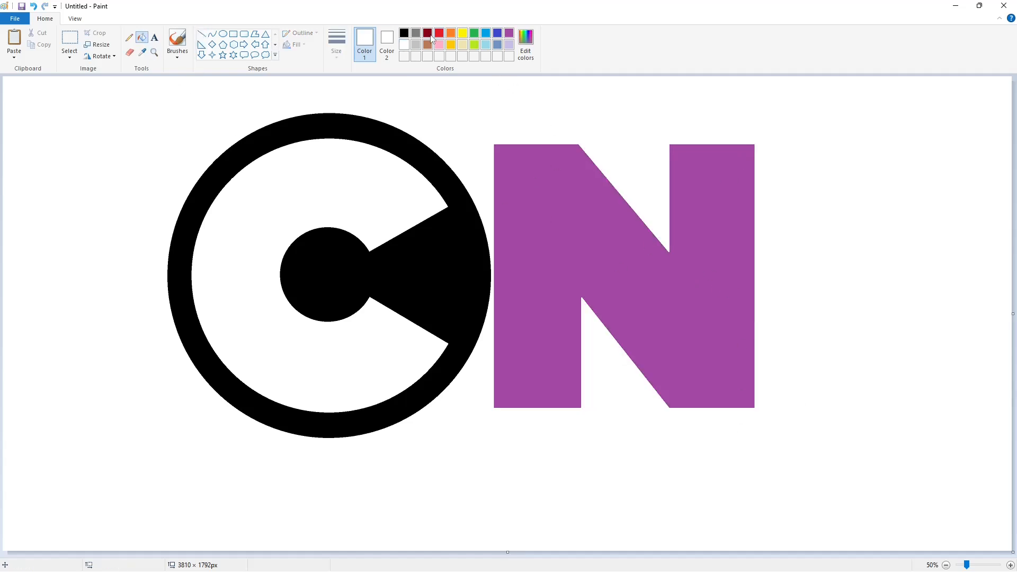
click(404, 33)
click(525, 168)
key(ctrl+v)
drag(312, 233, 646, 243)
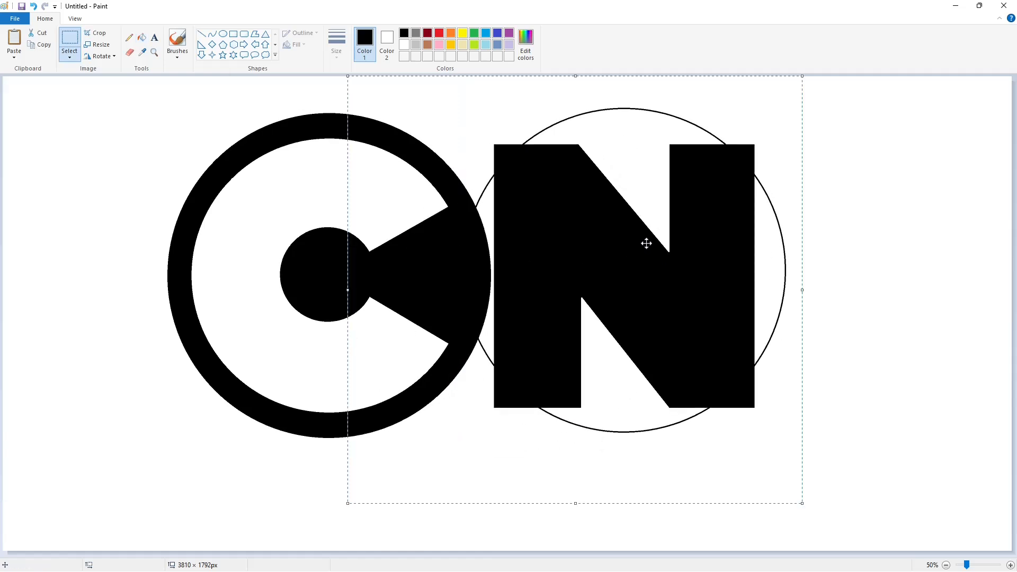
key(Delete)
click(509, 33)
click(141, 37)
click(536, 209)
key(ctrl+v)
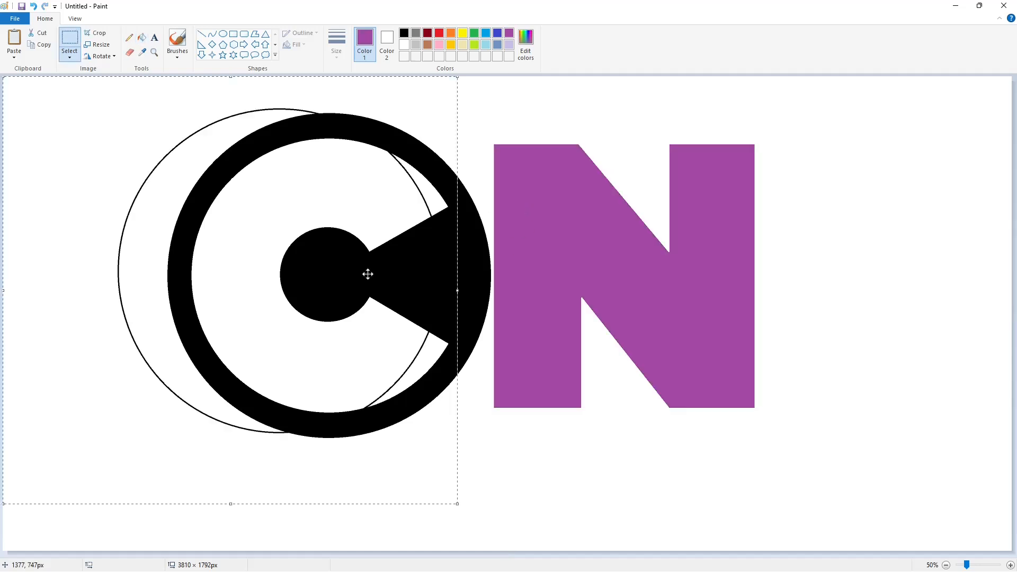
drag(253, 264, 573, 270)
key(Delete)
- Draw a horizontal indigo guide line about 1642 px long along the bottom of the C's outer circle
click(1010, 565)
scroll(736, 545, down, 10)
drag(463, 554, 653, 554)
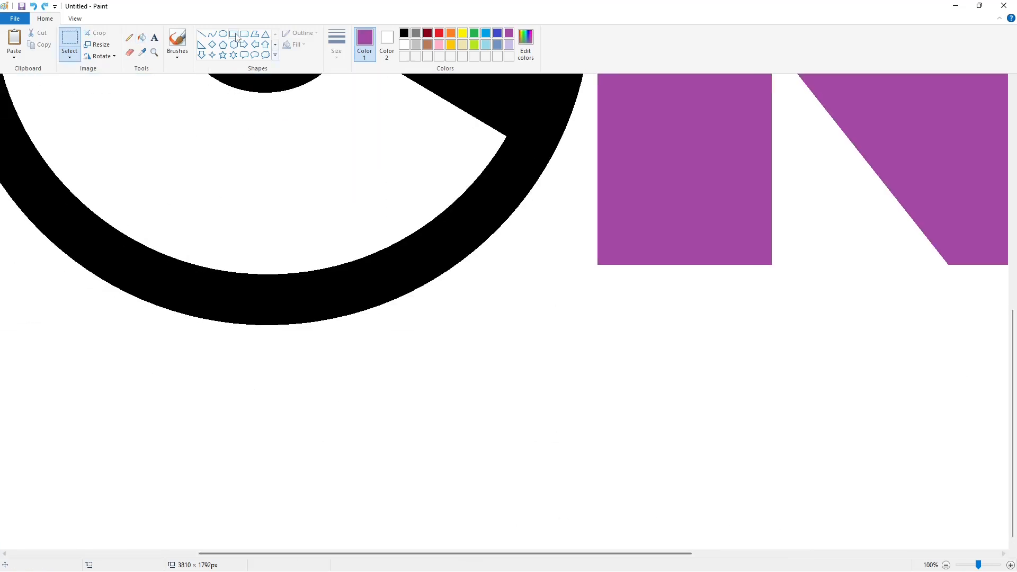
click(201, 33)
click(497, 33)
drag(146, 328, 1013, 328)
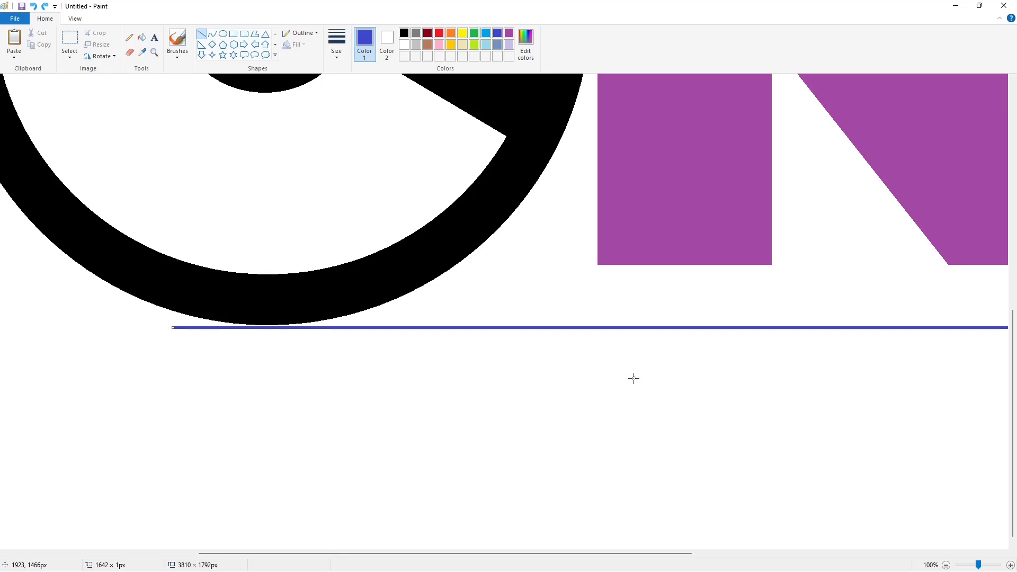
- Draw a second horizontal indigo guide line and nudge it down to touch the top of the C's outer circle
scroll(340, 211, up, 9)
drag(248, 145, 1013, 145)
key(Down)
key(Down)
key(Down)
key(Down)
key(Down)
key(Down)
click(727, 213)
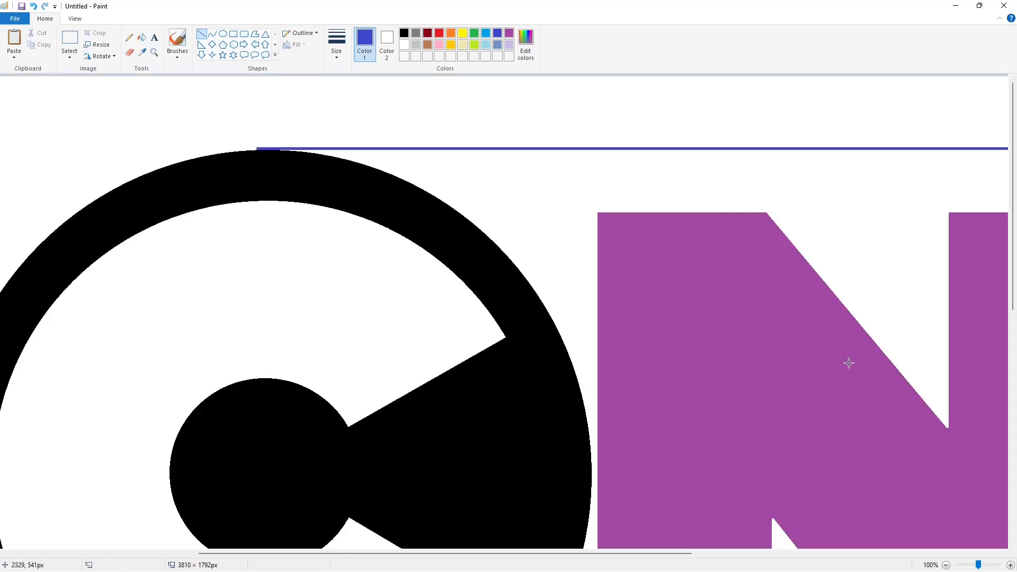
- Paste the copied circle over the N, aligned between the two guide lines and slightly overlapping the C's circle
click(945, 565)
key(ctrl+v)
drag(329, 267, 618, 258)
key(Down)
key(Down)
key(Down)
key(Down)
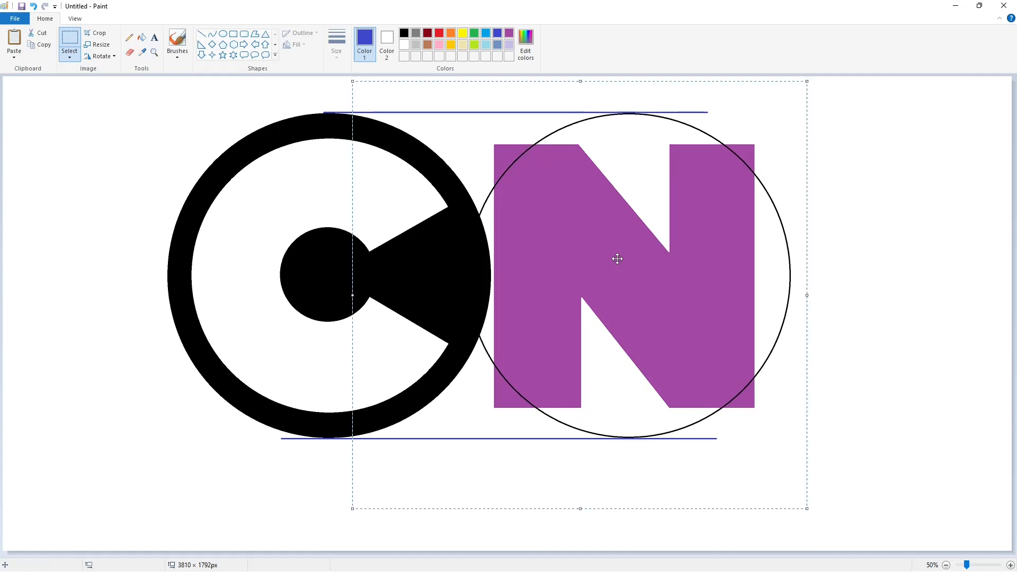
key(Left)
key(Left)
key(Left)
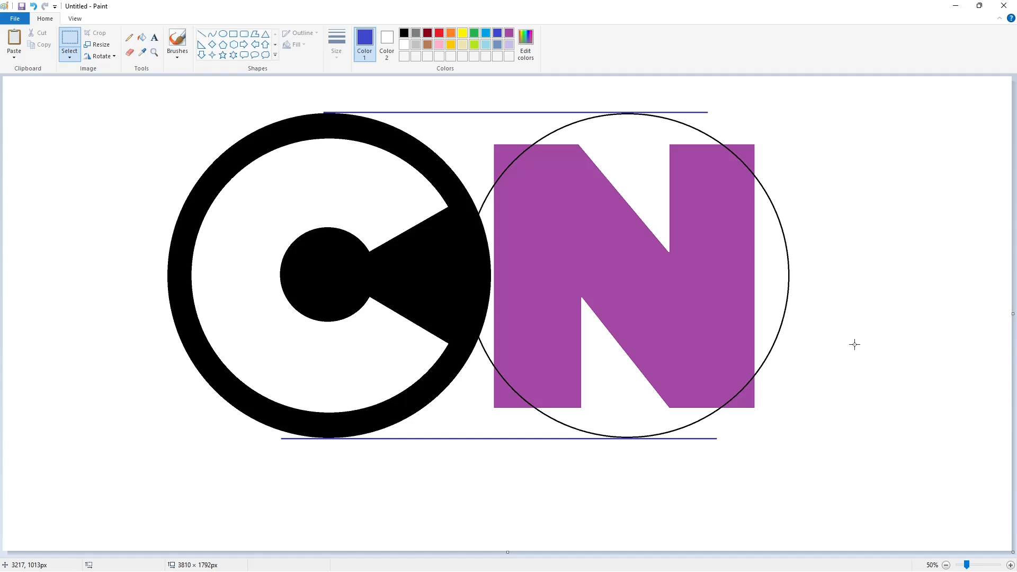
- Fill the background with indigo, then with white, to erase both guide lines
click(142, 37)
click(461, 103)
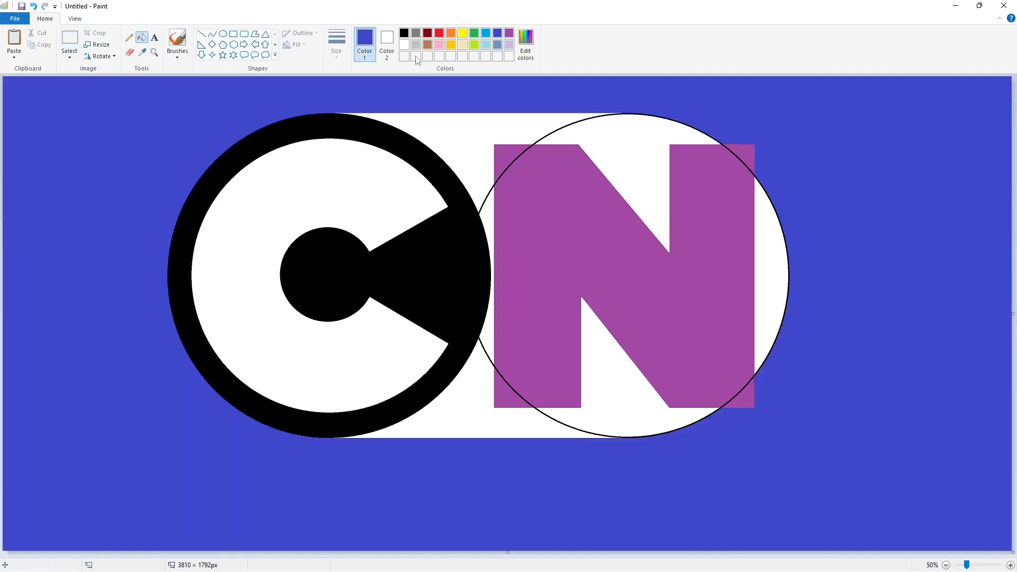
click(416, 56)
click(472, 106)
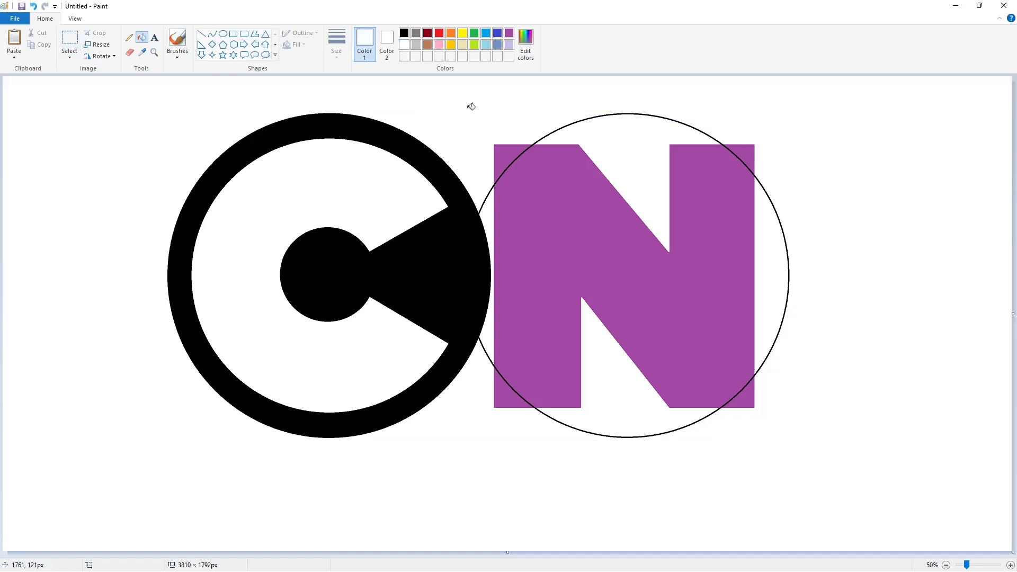
- Fill the areas around the N inside the circle with black and the N itself with white
click(576, 200)
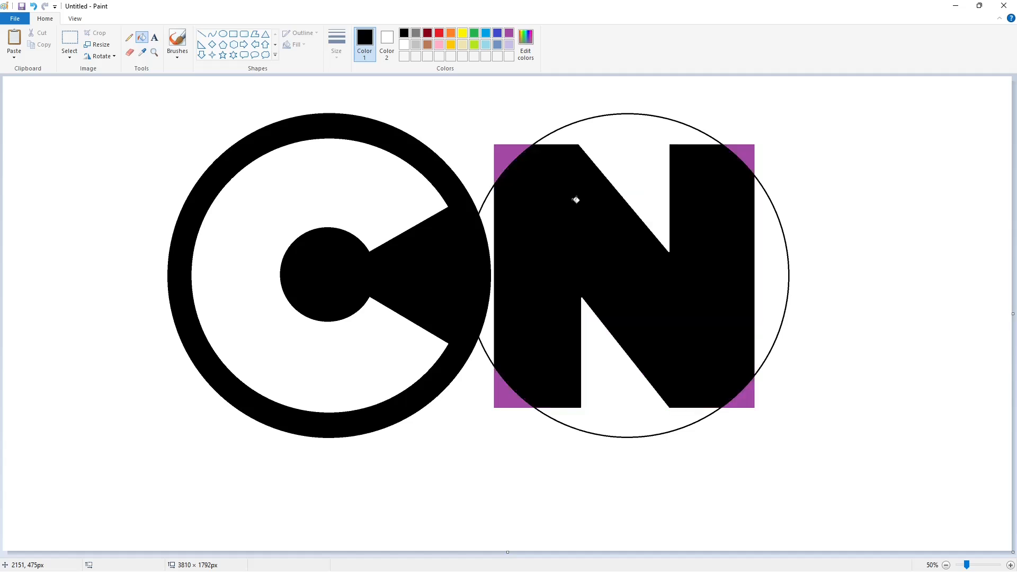
key(ctrl+z)
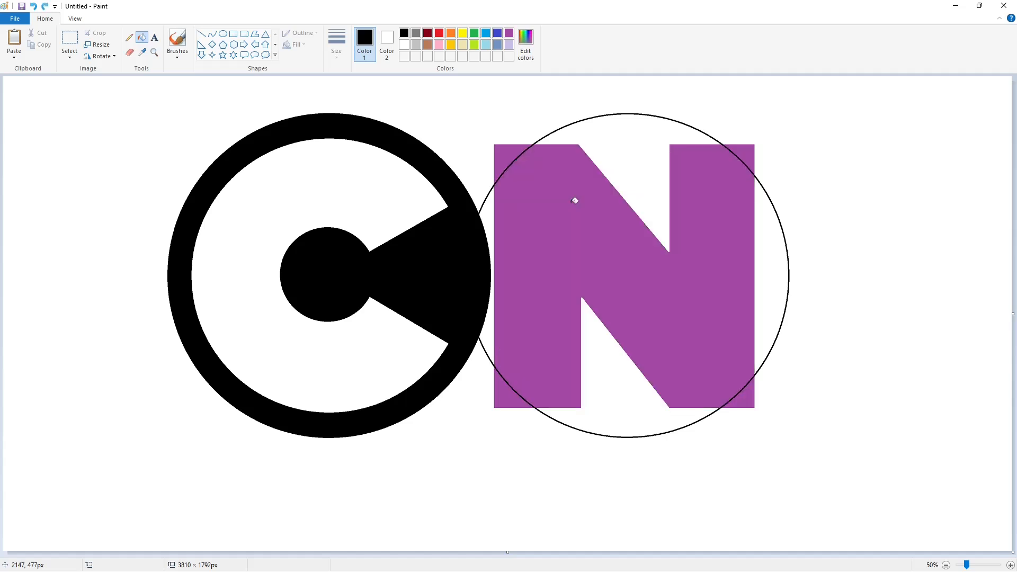
click(402, 44)
click(403, 33)
click(486, 209)
click(636, 174)
click(620, 381)
click(779, 281)
click(403, 44)
click(531, 197)
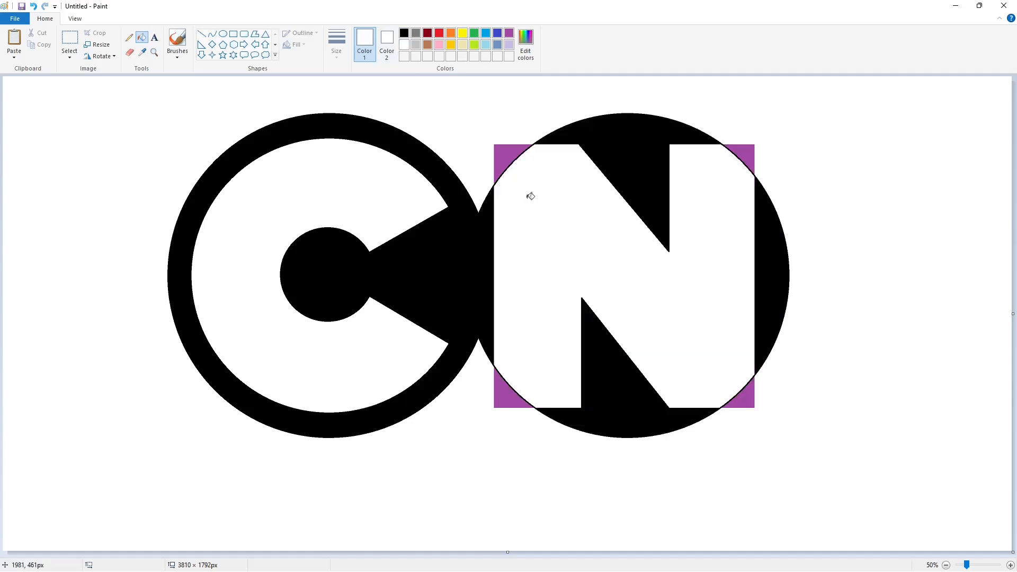
- Fill the four purple corners of the N outside the circle with white
click(503, 156)
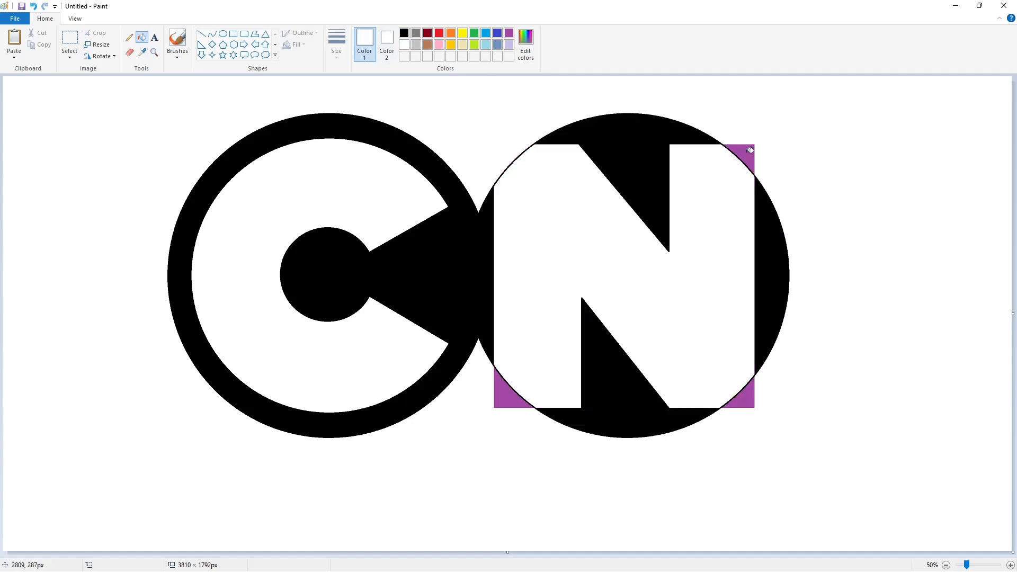
click(747, 154)
click(747, 399)
click(504, 398)
- Separate the thin outline arcs at the N's four corners with short white lines and fill those arcs white
click(1011, 565)
drag(485, 554, 758, 554)
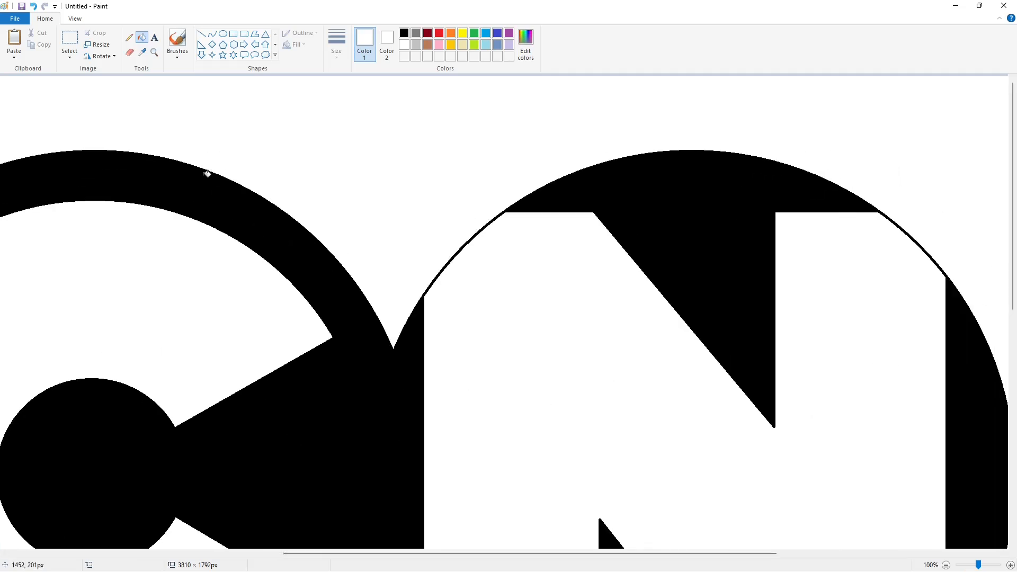
click(202, 34)
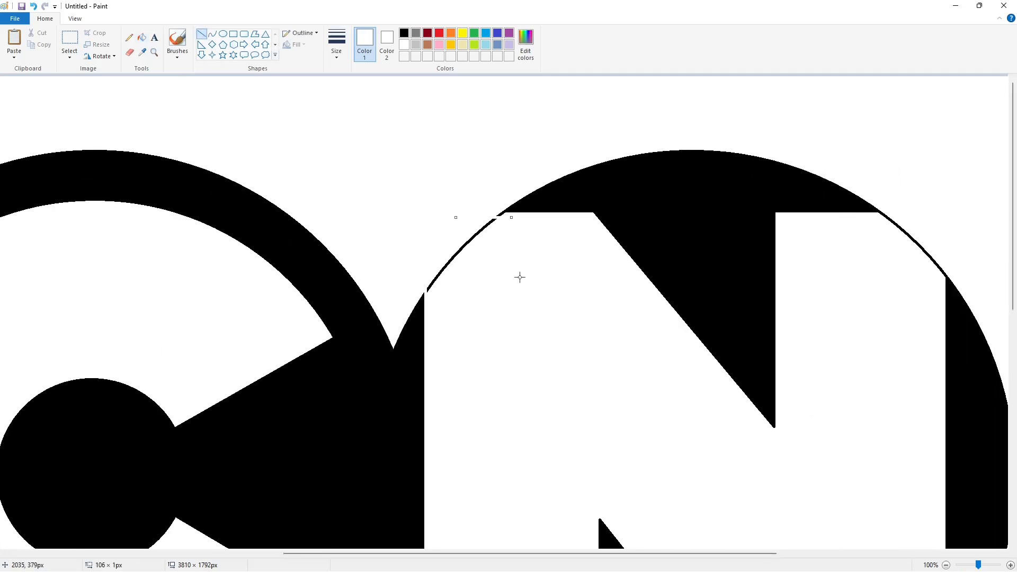
drag(476, 554, 603, 554)
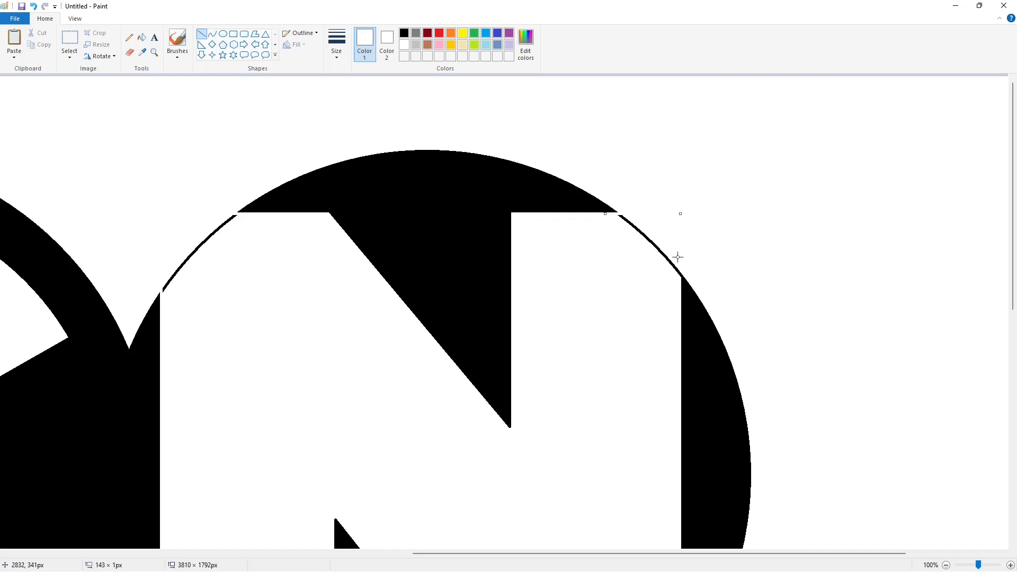
scroll(689, 275, down, 5)
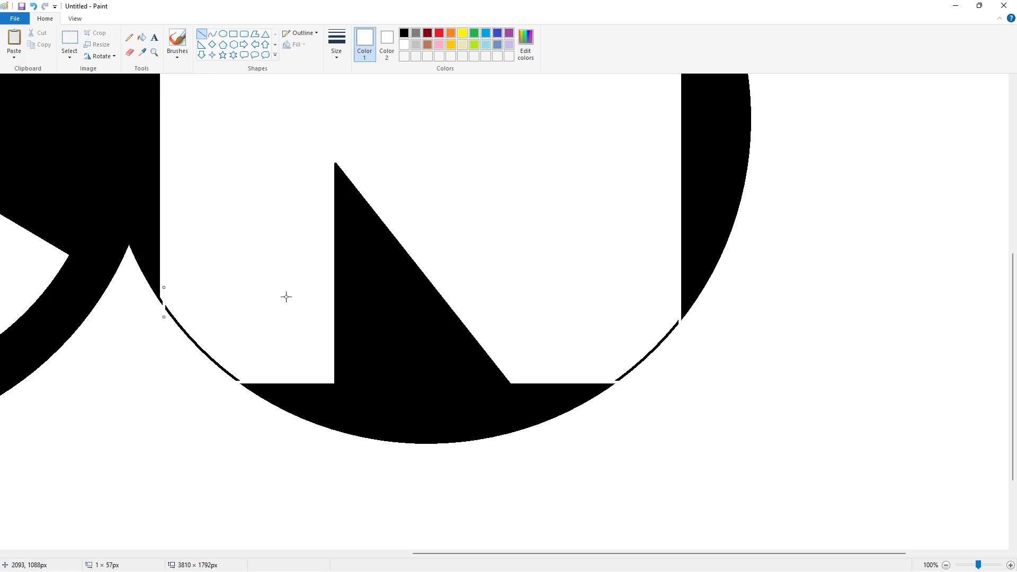
click(946, 565)
click(141, 38)
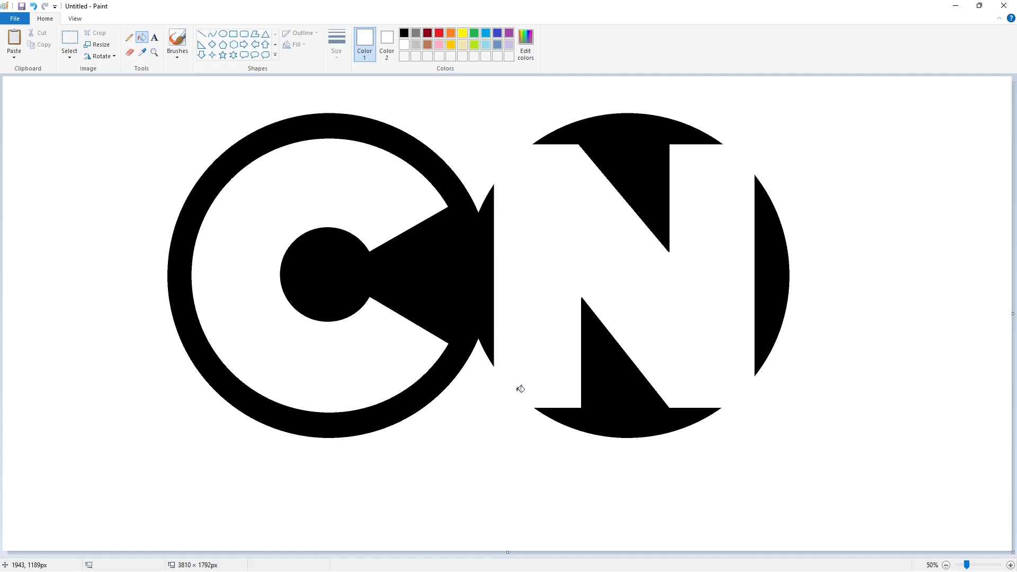
- Add the black text CARTOON NETWORK in the Cartoon Slam font at size 170 below the logo
click(155, 38)
click(404, 34)
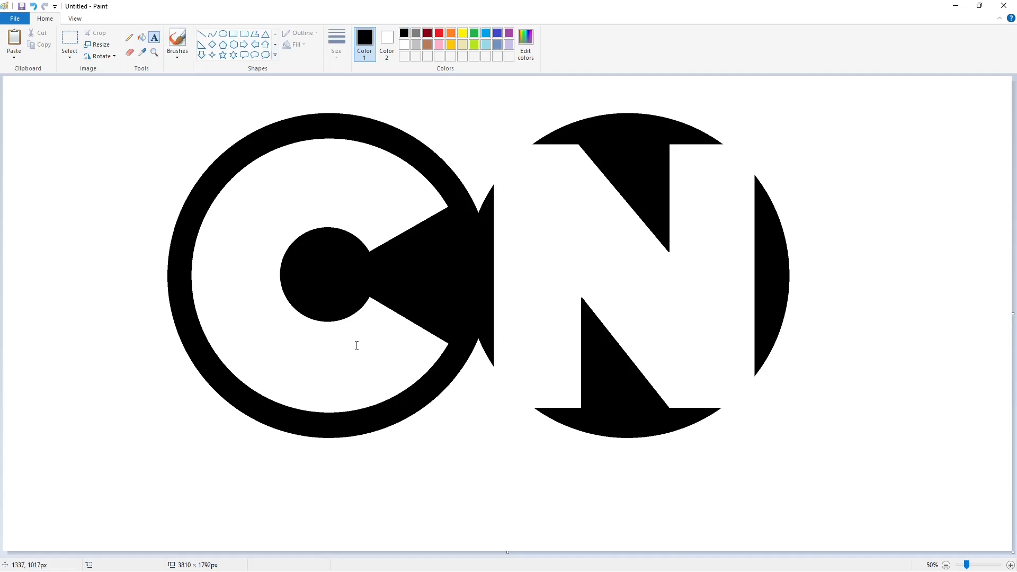
click(247, 456)
click(128, 38)
click(90, 167)
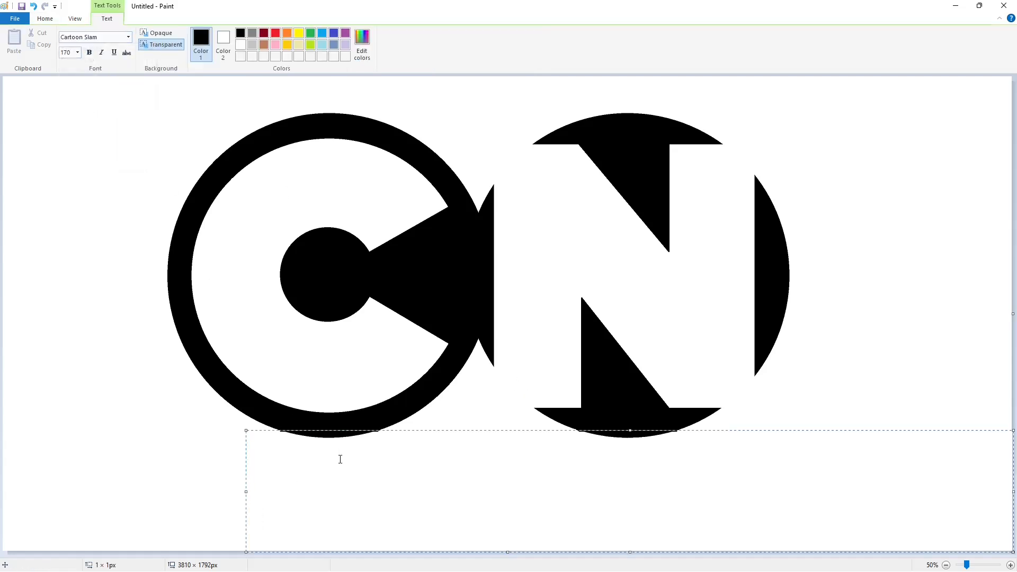
text(CARTOON NETWORK)
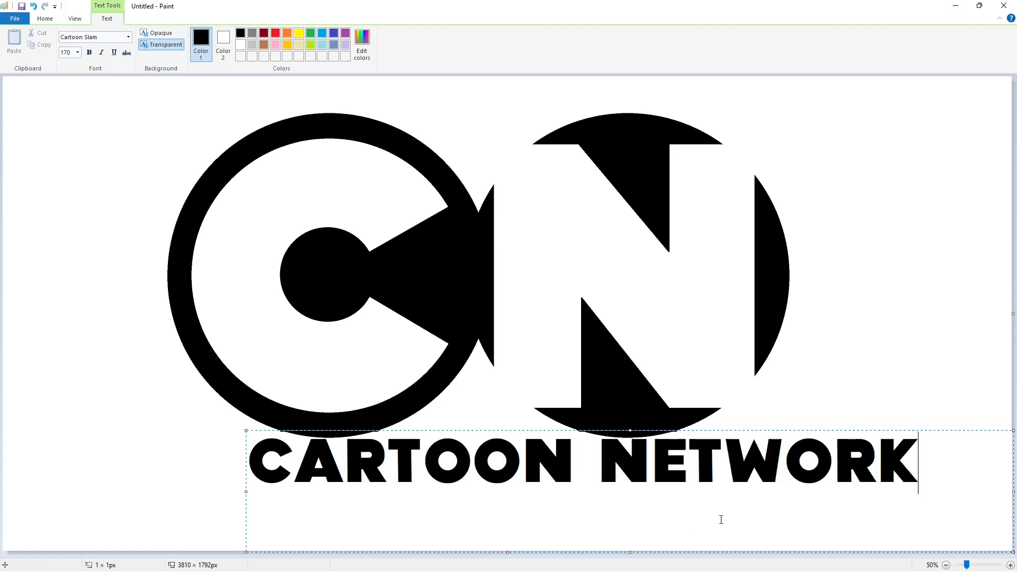
- Set the size of the CARTOON NETWORK caption text to 120
drag(721, 519, 2, 370)
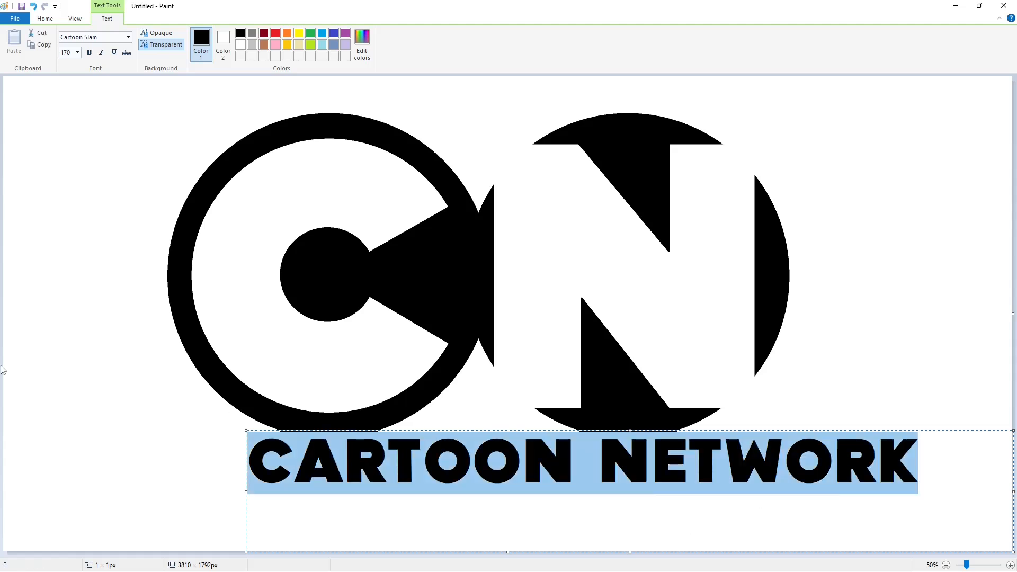
click(78, 53)
text(120)
key(Return)
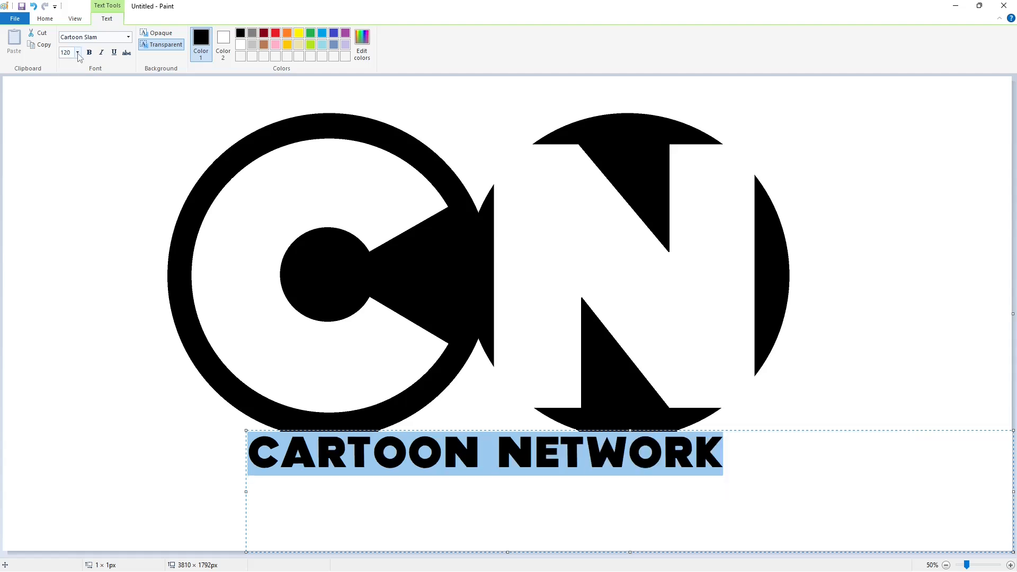
- Move the caption text clear of the CN emblem's lower edge and set its size to 140
click(406, 456)
drag(245, 430, 236, 459)
drag(726, 503, 3, 73)
click(78, 53)
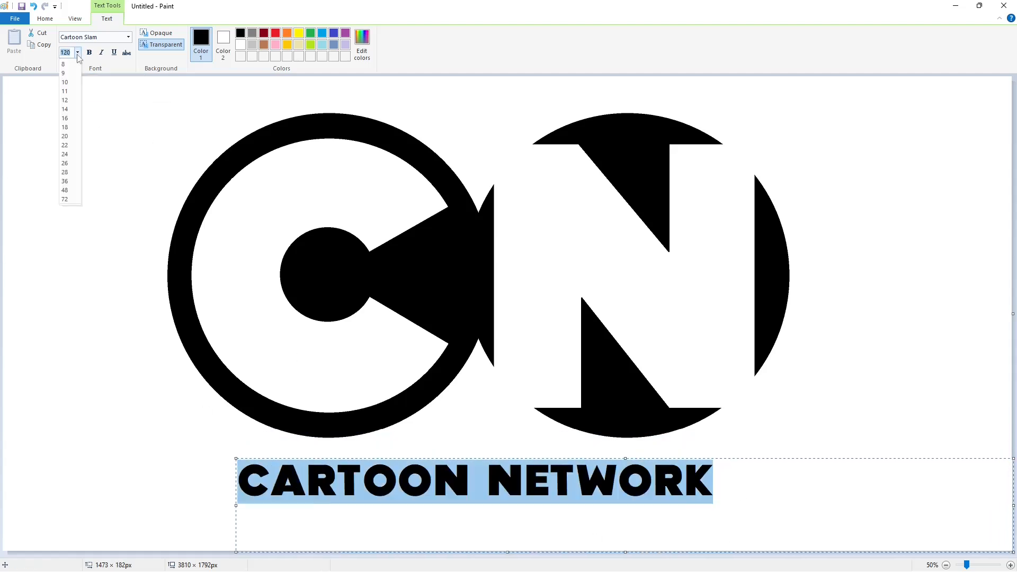
text(140)
key(Return)
click(221, 436)
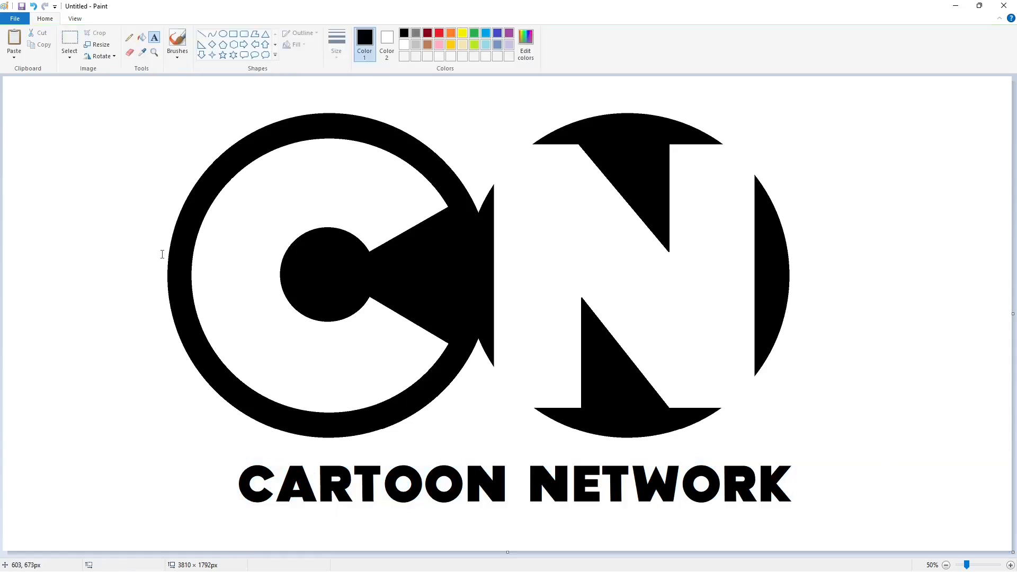
- Try to frame the CARTOON NETWORK caption with a black rectangle outline
click(233, 34)
drag(228, 456, 799, 511)
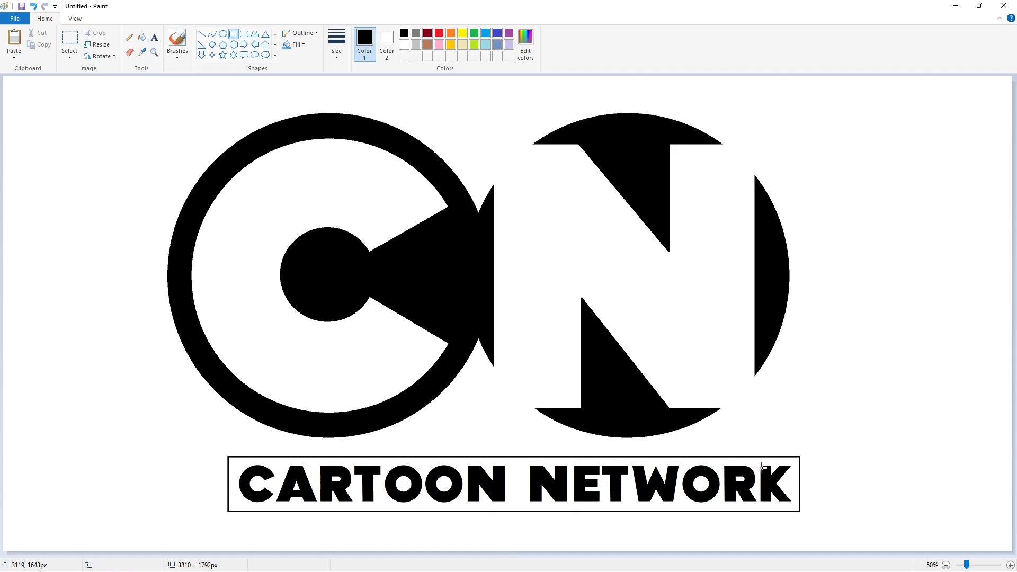
click(70, 39)
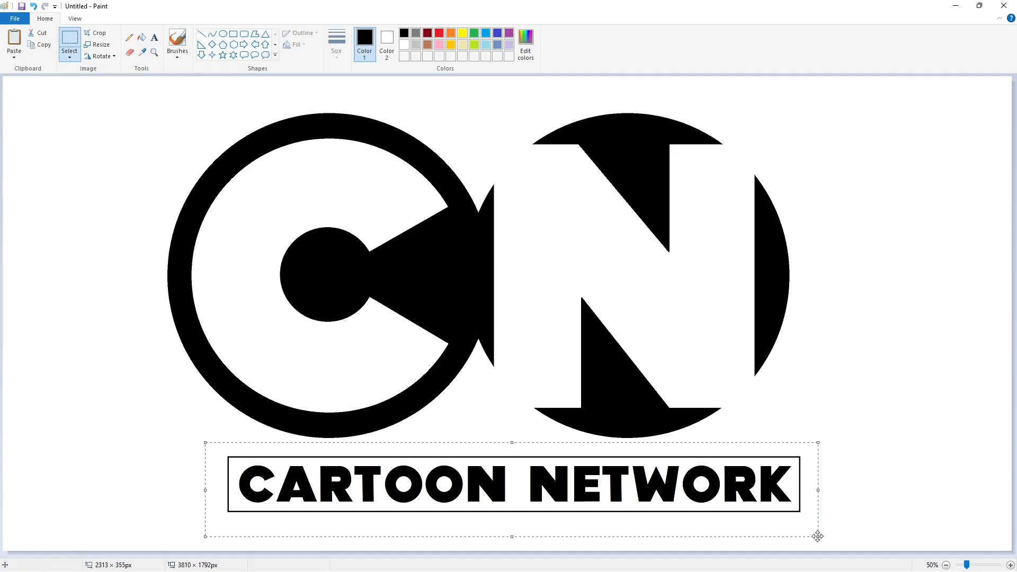
key(ctrl+z)
- Draw a black circle outline slightly larger than the caption's first C and move it to the blank area beside the caption
click(1010, 566)
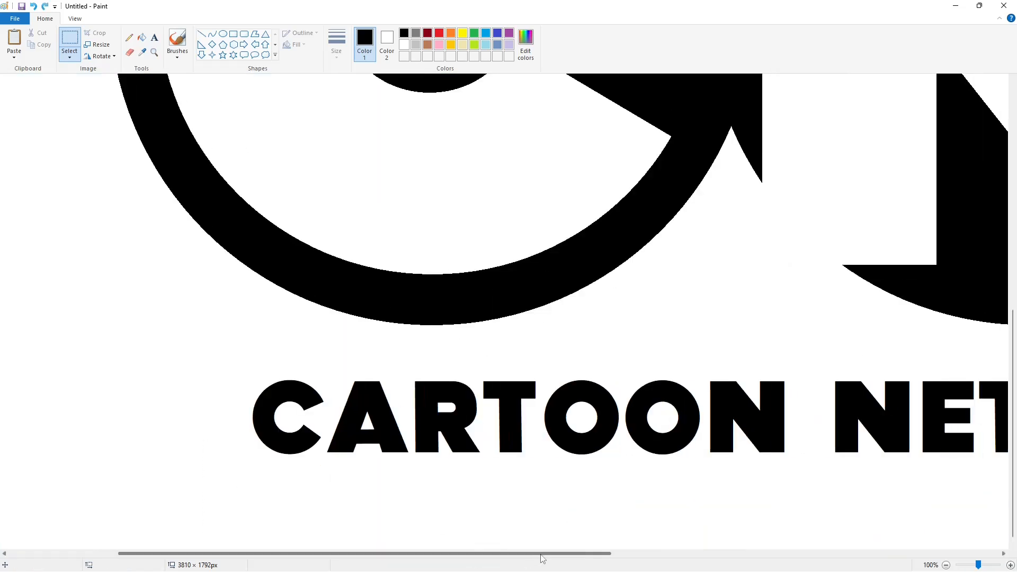
click(223, 33)
click(337, 42)
click(350, 122)
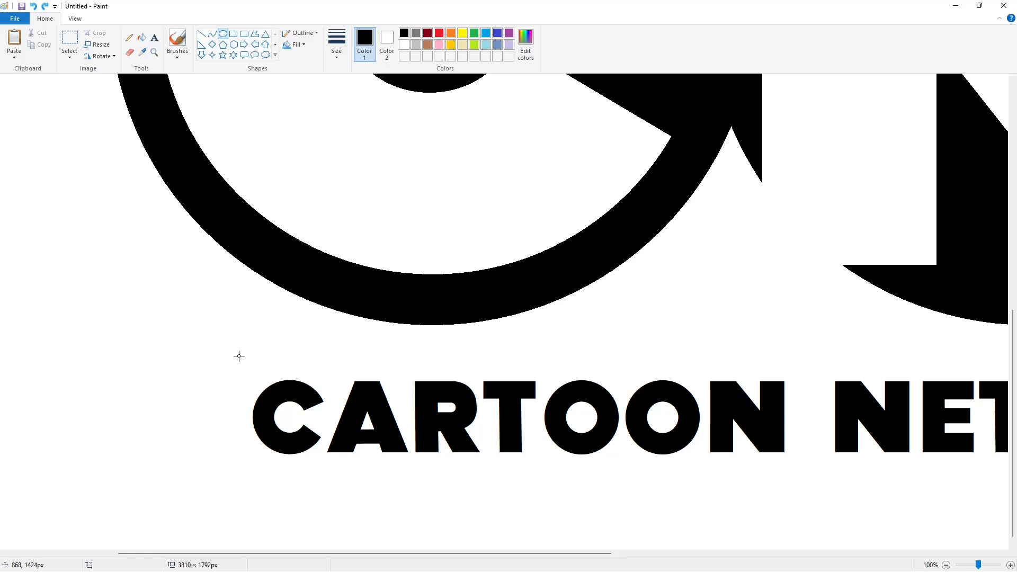
drag(238, 356, 351, 471)
mouse_move(302, 431)
mouse_down()
mouse_move(75, 360)
mouse_move(90, 366)
mouse_up()
- Remove the circle outline's right part with white so that only a C-shaped arc remains
click(130, 52)
click(142, 38)
click(131, 311)
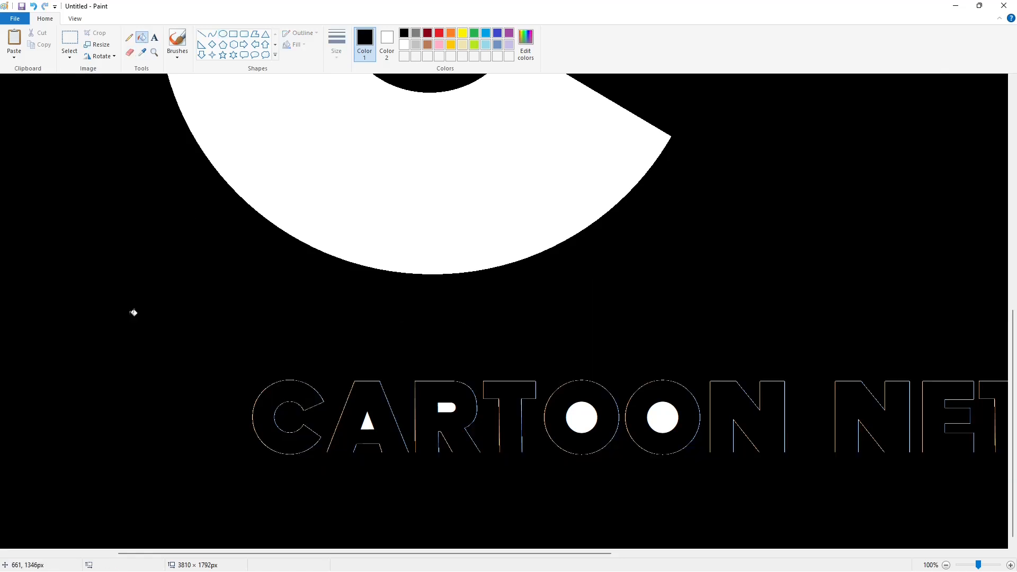
key(ctrl+z)
click(131, 309)
- Place a copy of the C-shaped arc around the first letter of the caption, keeping the original arc beside it
click(70, 40)
drag(18, 263, 170, 431)
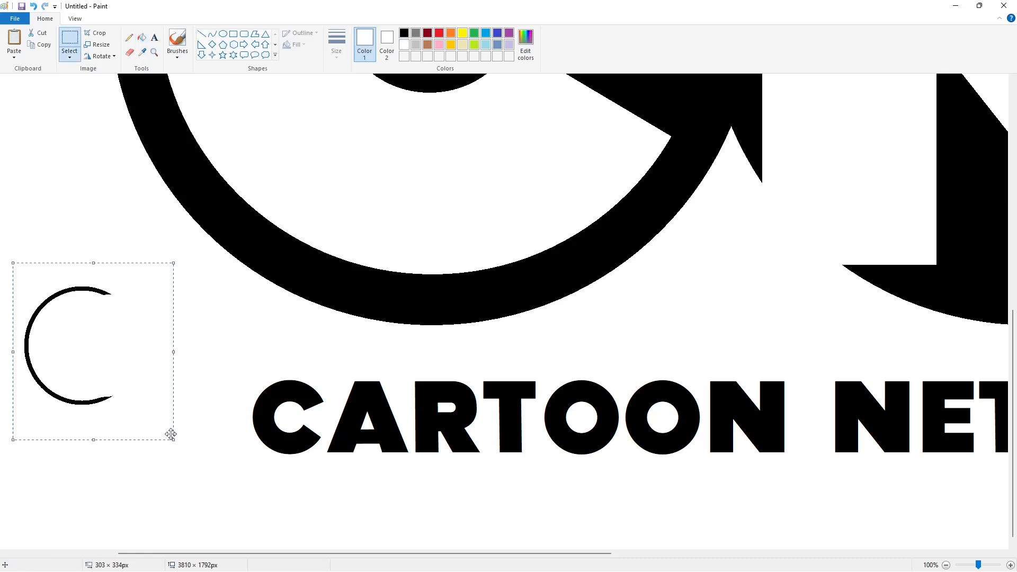
mouse_move(112, 342)
mouse_down()
mouse_move(113, 229)
mouse_move(273, 394)
mouse_up()
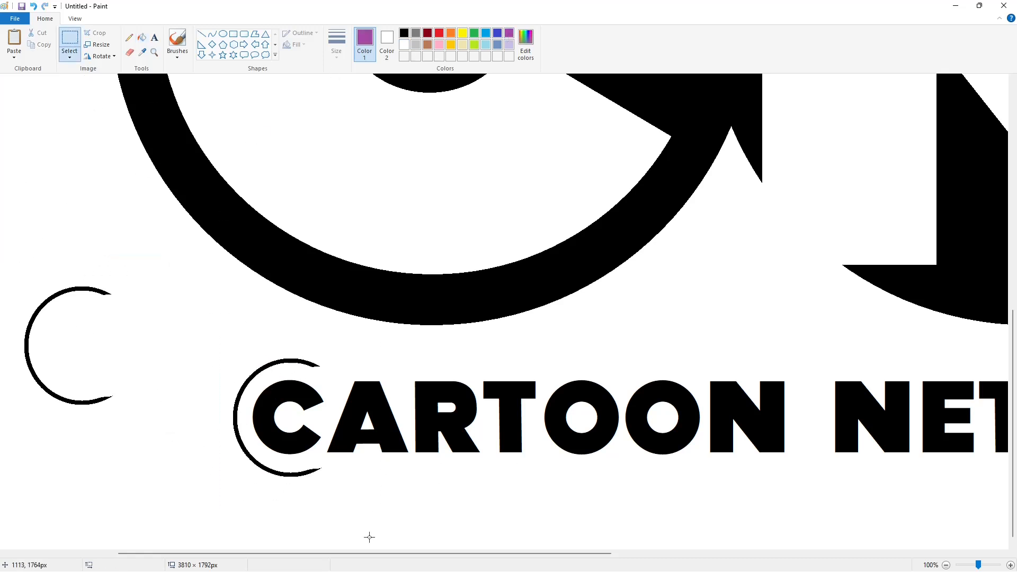
- Draw a horizontal purple line in two joined segments along the arc's lower edge, from below the C to beyond the K
scroll(370, 537, right, 5)
click(201, 33)
drag(27, 480, 1009, 480)
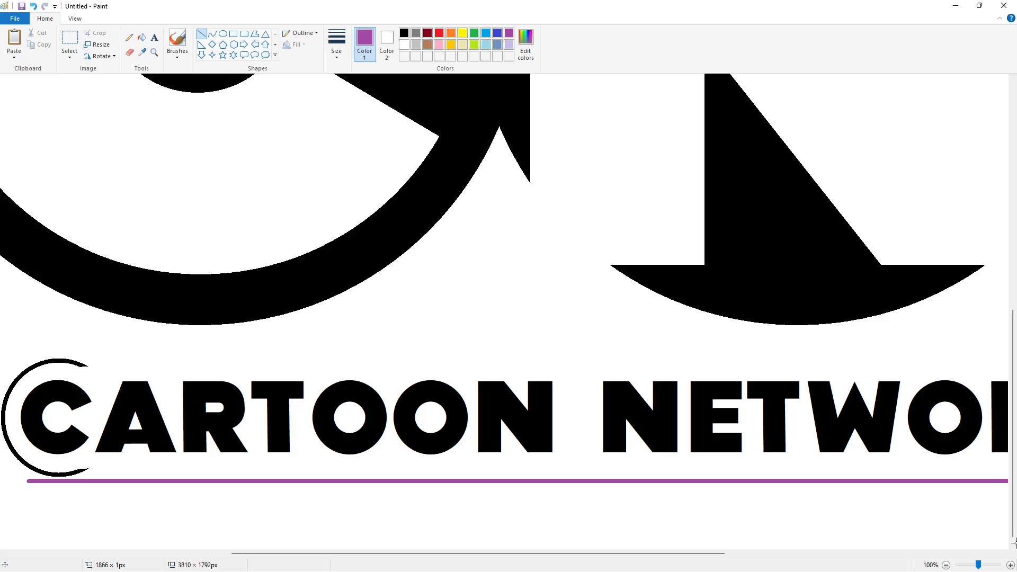
key(Up)
key(Up)
click(427, 524)
drag(418, 553, 693, 554)
drag(439, 483, 671, 483)
key(Up)
key(Up)
key(Up)
key(Up)
key(Up)
key(Up)
key(Up)
key(Up)
click(650, 510)
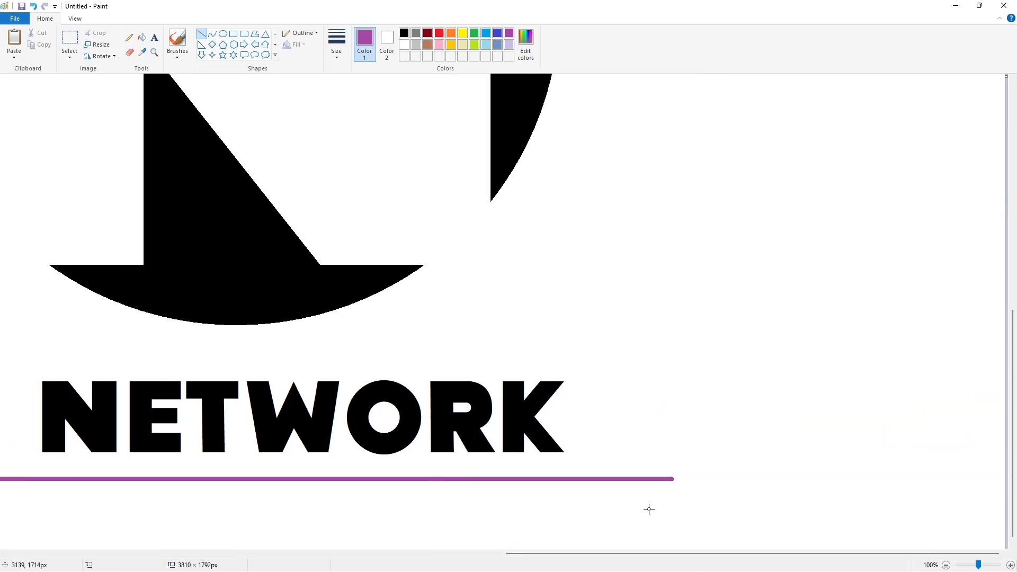
- Paste another copy of the arc, flip it horizontally and align it around the final K of the caption, resting on the purple line
key(ctrl+v)
click(100, 56)
click(110, 116)
drag(53, 164, 549, 424)
key(Left)
key(Left)
key(Left)
key(Left)
key(Left)
key(Left)
key(Left)
key(Left)
key(Left)
key(Left)
key(Left)
key(Left)
key(Left)
key(Left)
key(Left)
key(Left)
key(Left)
key(Left)
key(Left)
key(Left)
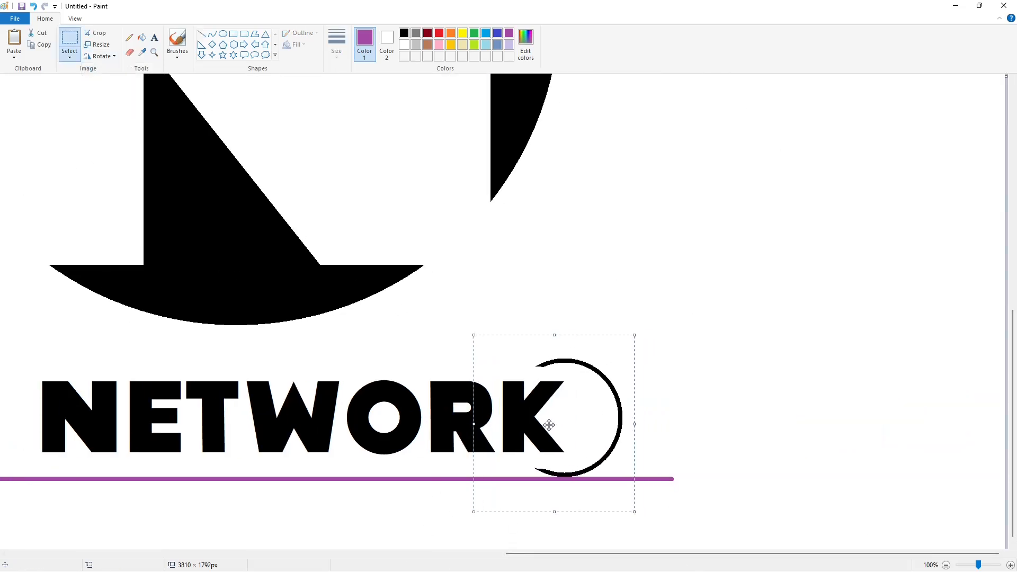
key(Left)
key(Left)
key(Left)
key(Left)
key(Left)
key(Left)
key(Left)
key(Left)
key(Left)
key(Left)
key(Left)
key(Left)
key(Left)
key(Left)
key(Left)
key(Left)
key(Left)
key(Left)
key(Left)
key(Left)
- Draw a matching horizontal purple line in two joined segments above the caption, touching the upper edges of both arcs
drag(669, 554, 381, 520)
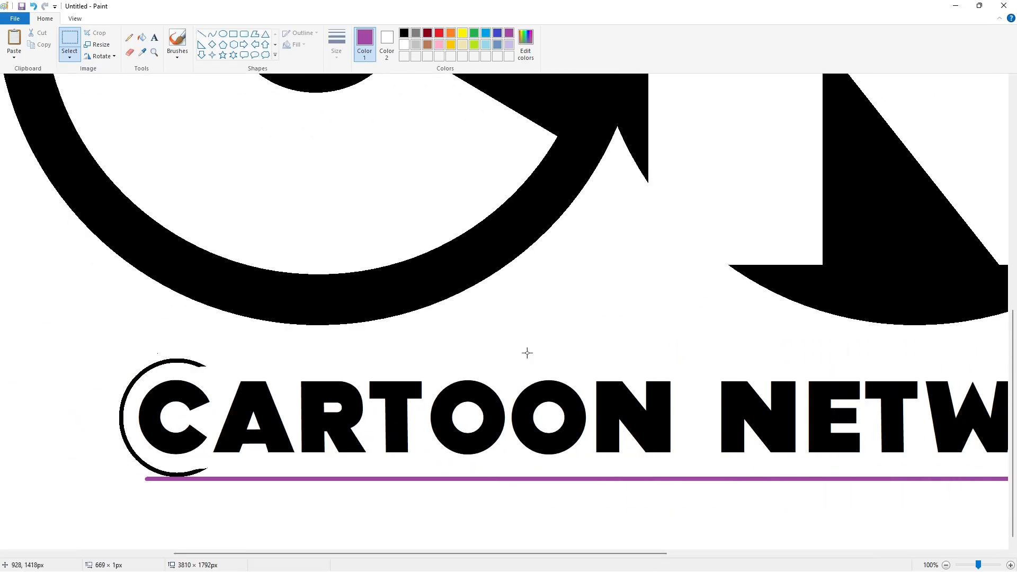
click(201, 33)
drag(139, 355, 1006, 354)
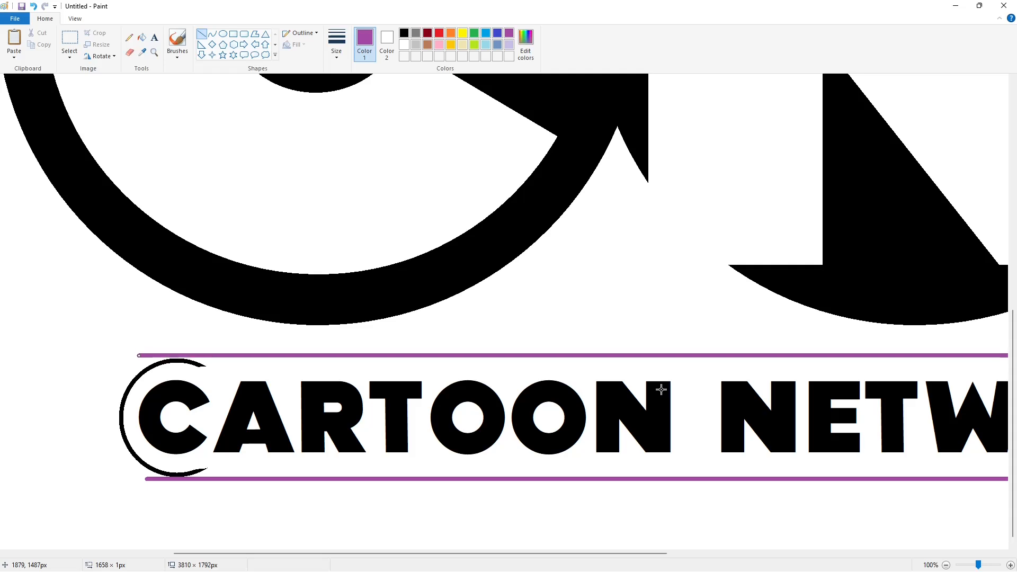
drag(504, 551, 798, 550)
drag(403, 348, 749, 347)
key(Down)
key(Down)
key(Down)
key(Down)
key(Down)
key(Down)
key(Down)
key(Down)
key(Down)
key(Down)
key(Down)
key(Down)
key(Down)
key(Down)
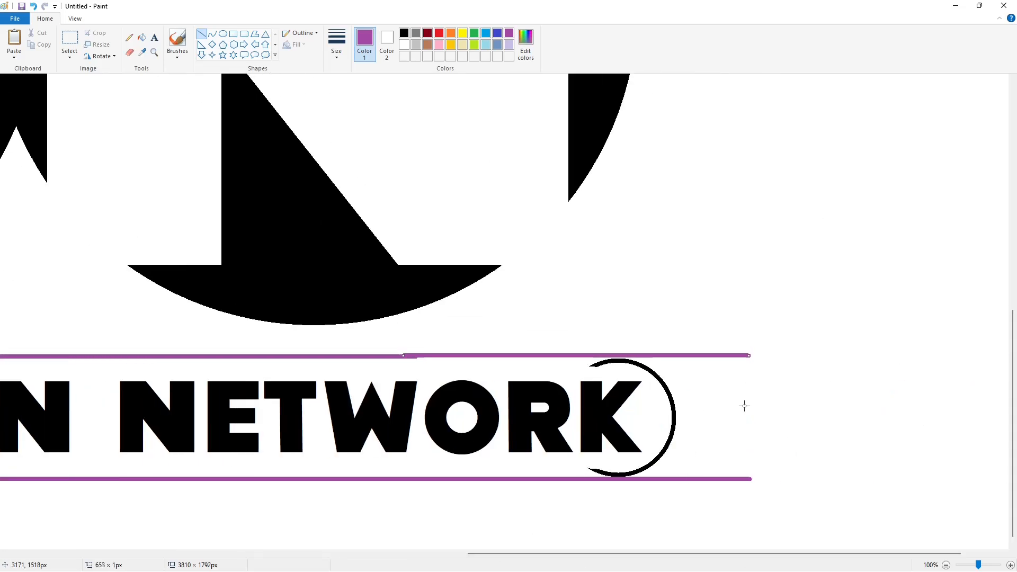
click(744, 407)
- Fill the letters of the CARTOON NETWORK caption with purple and the pill-shaped area around them with black
click(946, 565)
click(141, 37)
click(249, 484)
click(288, 490)
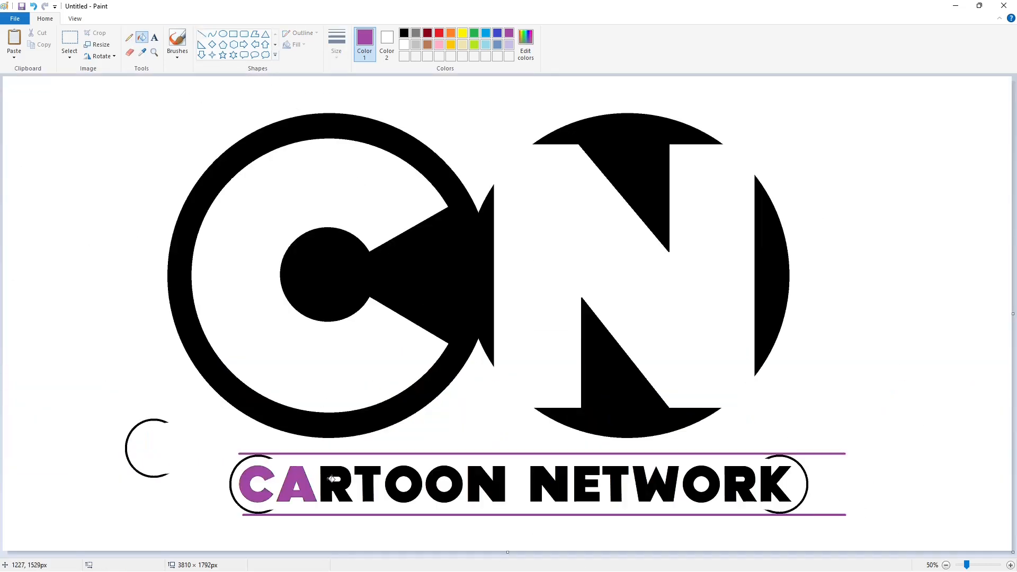
click(332, 479)
click(367, 479)
click(392, 484)
click(433, 485)
click(473, 485)
click(536, 485)
click(579, 485)
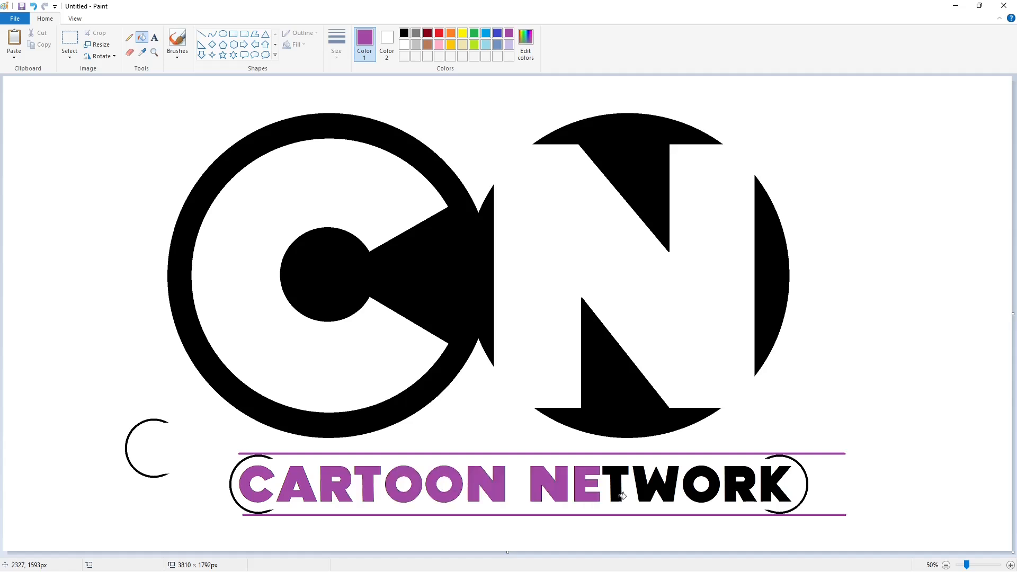
click(616, 488)
click(689, 486)
click(738, 485)
click(775, 484)
click(491, 473)
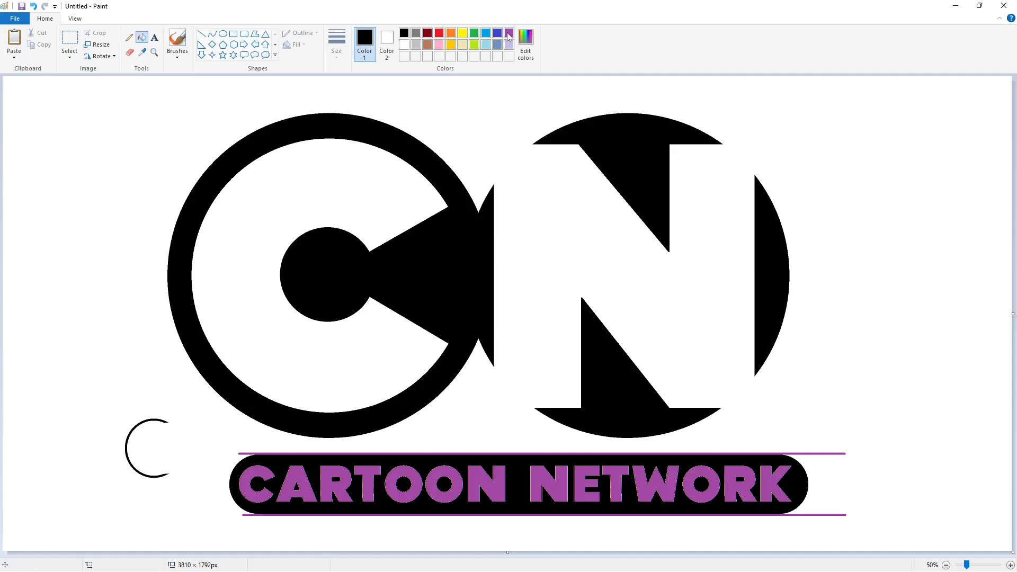
- Clear the purple guide lines and the spare arc beside the caption by filling them with white
click(508, 35)
click(694, 193)
click(404, 44)
click(519, 331)
click(163, 421)
- Try to place a solid white rectangle over the CARTOON half of the caption banner
click(70, 40)
drag(219, 443, 473, 511)
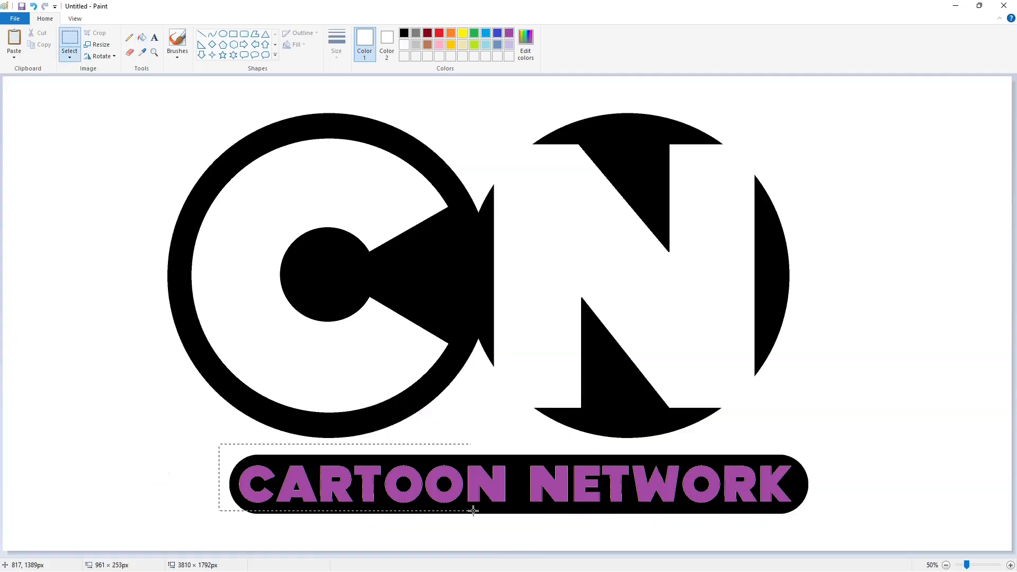
drag(811, 519, 811, 520)
click(314, 205)
click(233, 34)
click(296, 45)
click(307, 70)
drag(215, 436, 511, 503)
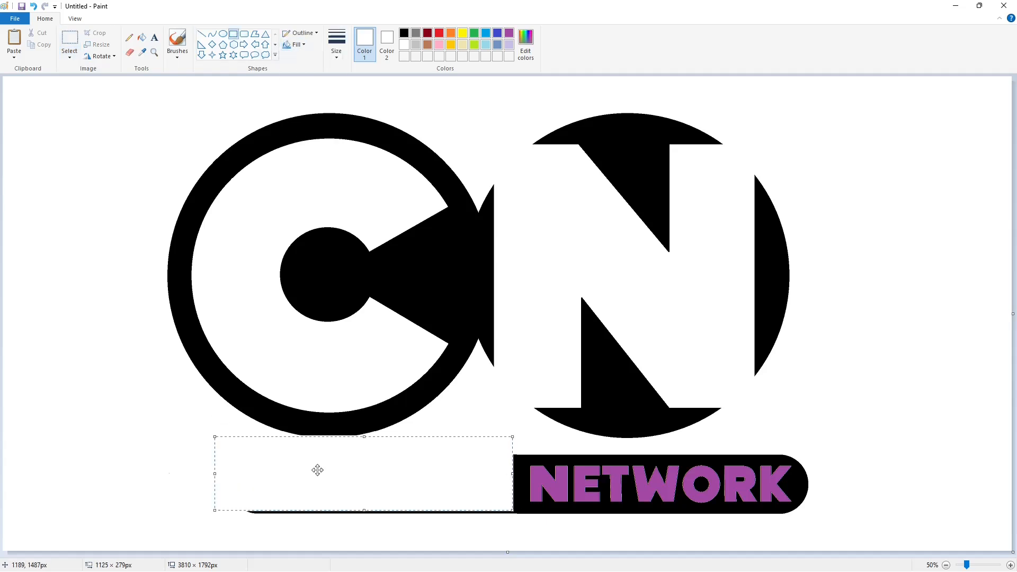
key(ctrl+z)
key(ctrl+z)
key(ctrl+z)
key(ctrl+y)
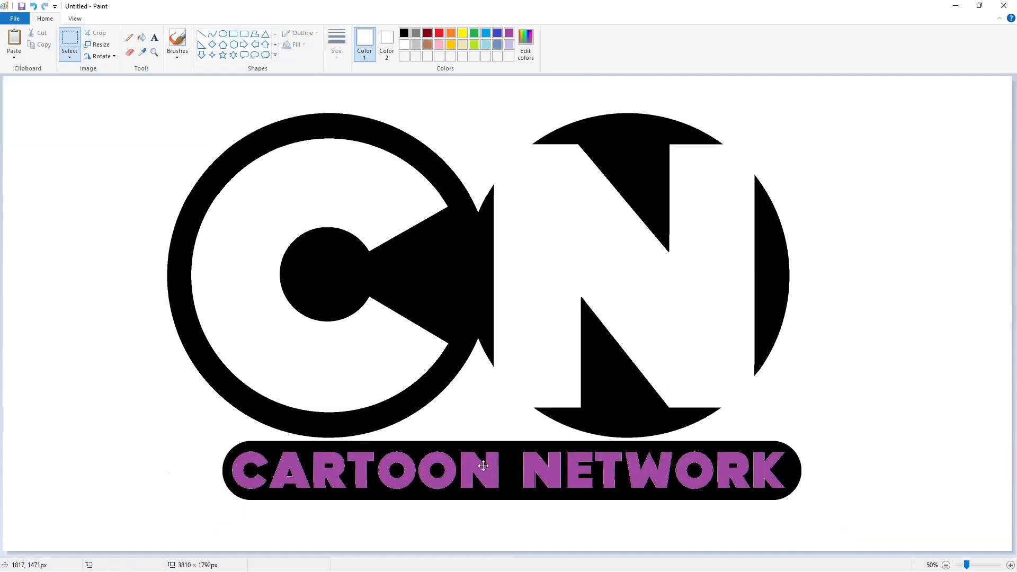
- Move the black caption banner up so it overlaps the lower part of the CN emblem, centred across both letters
drag(509, 468, 469, 375)
key(Down)
key(Down)
key(Down)
key(Down)
key(Down)
key(Down)
key(Down)
key(Down)
key(Down)
key(Down)
key(Down)
key(Down)
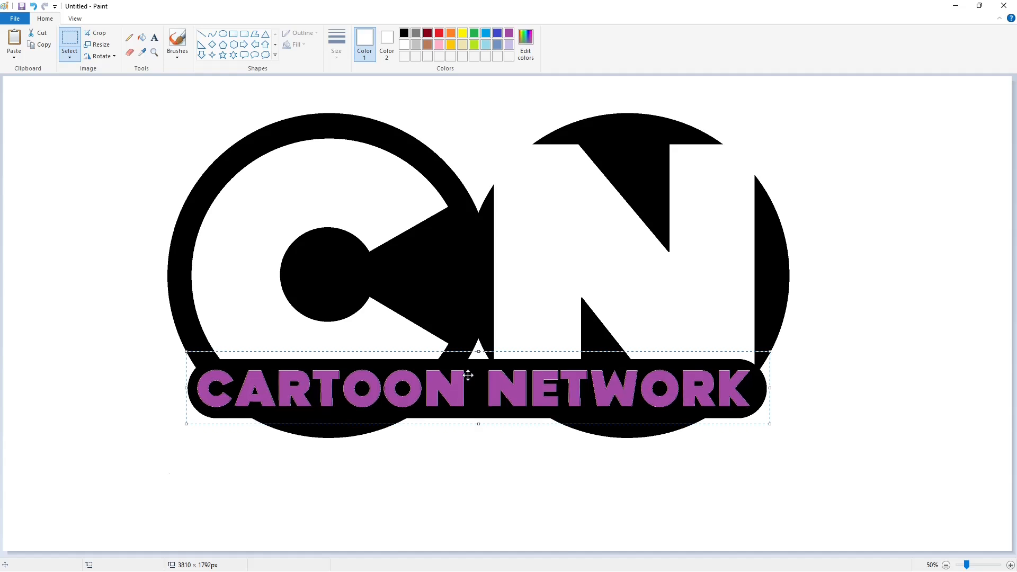
- Nudge the selected caption banner straight down until its upper edge just touches the bottom of the CN emblem's circles, and deselect it
key(Down)
key(Down)
key(Down)
key(Down)
key(Down)
key(Down)
key(Down)
key(Down)
key(Down)
key(Down)
key(Down)
key(Down)
key(Down)
key(Down)
key(Down)
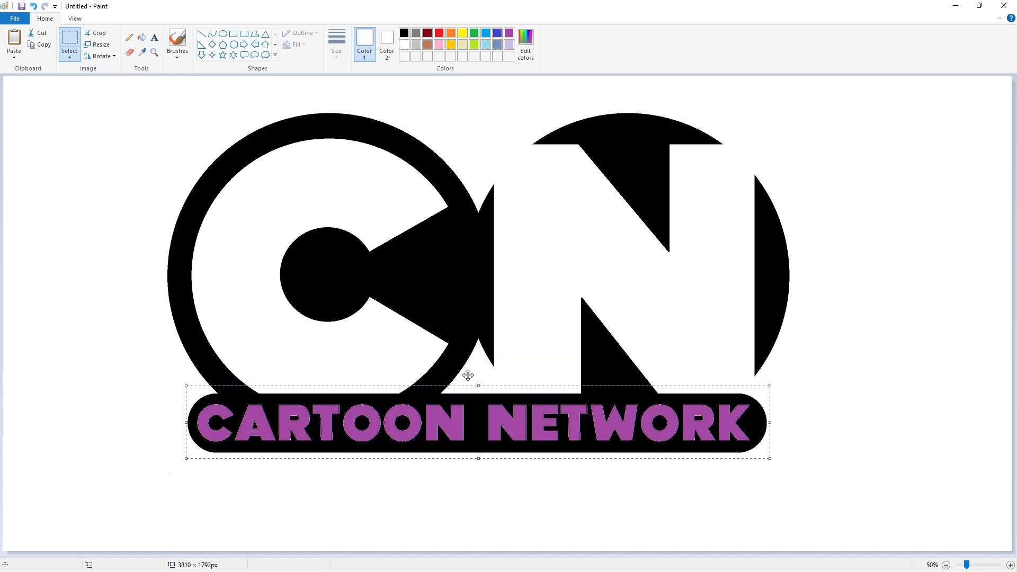
key(Down)
key(Down)
key(Down)
key(Down)
key(Down)
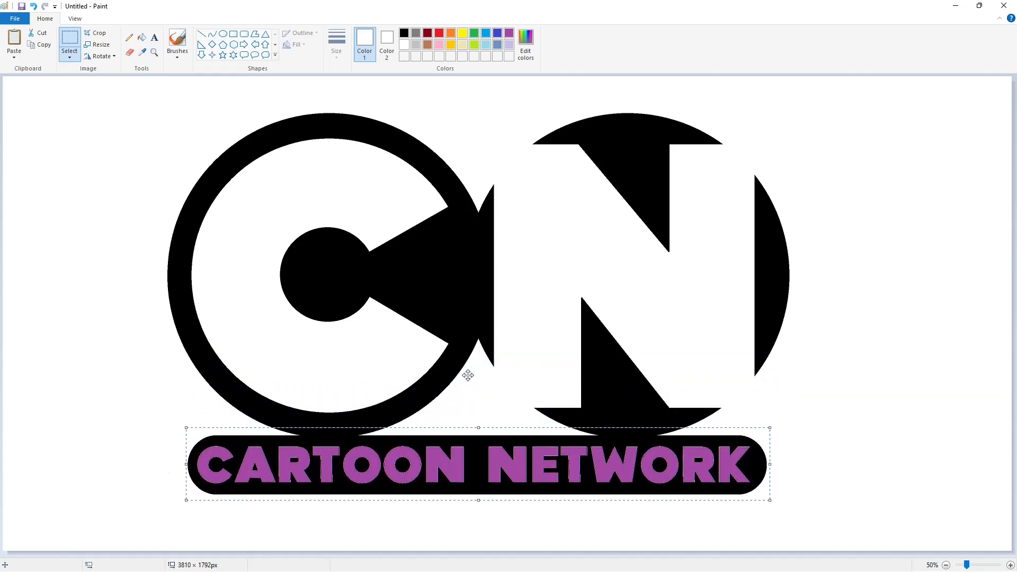
key(Up)
key(Up)
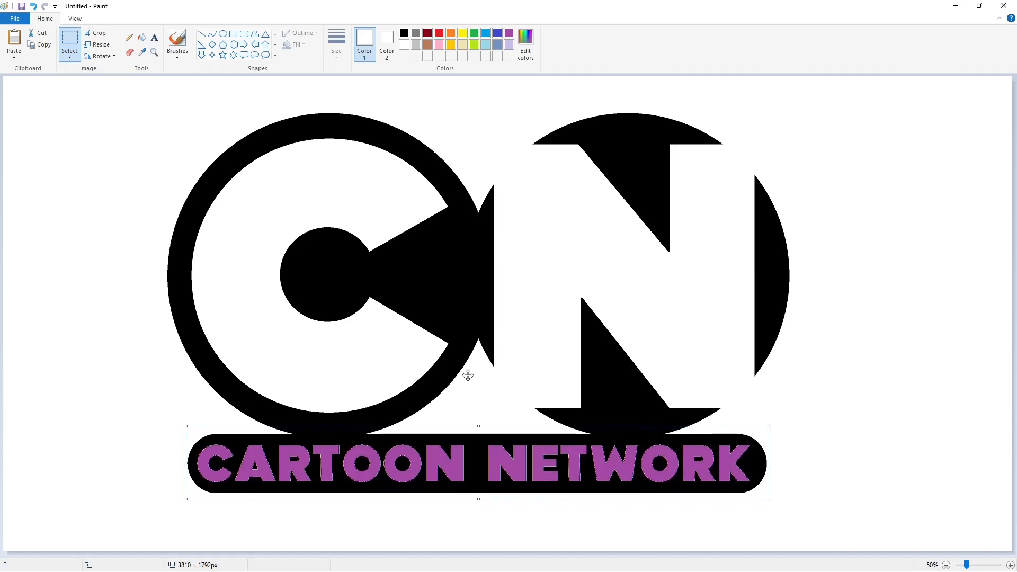
click(832, 345)
- Fill the purple letters of the word CARTOON in the caption banner with white
click(142, 38)
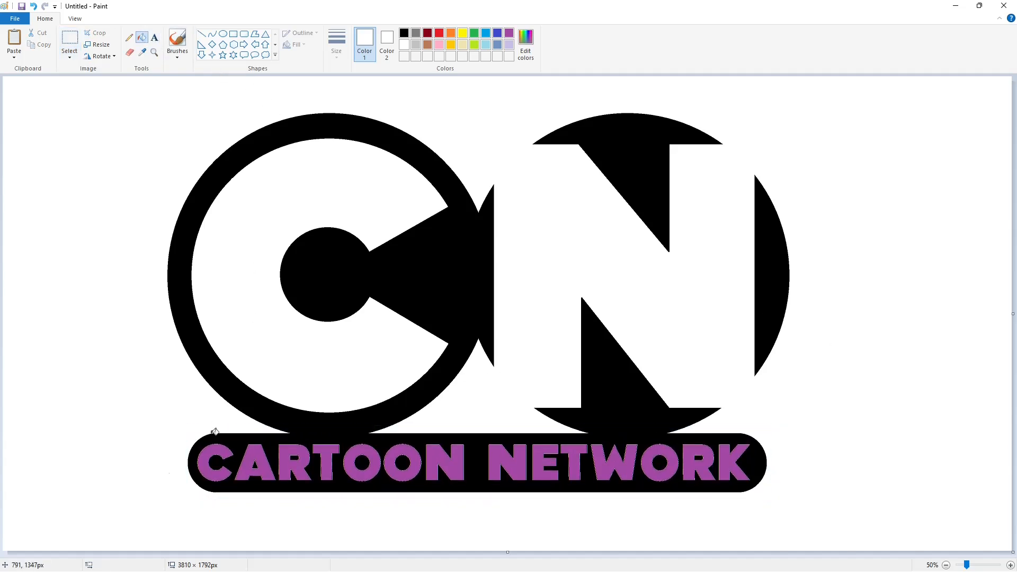
click(206, 464)
click(265, 461)
click(286, 463)
click(324, 461)
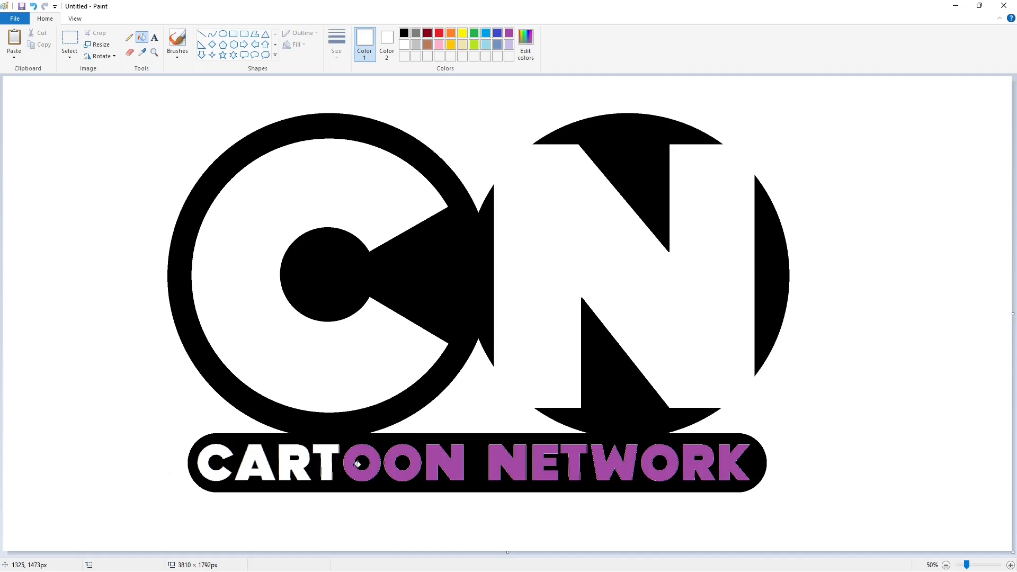
click(354, 466)
click(400, 469)
click(431, 466)
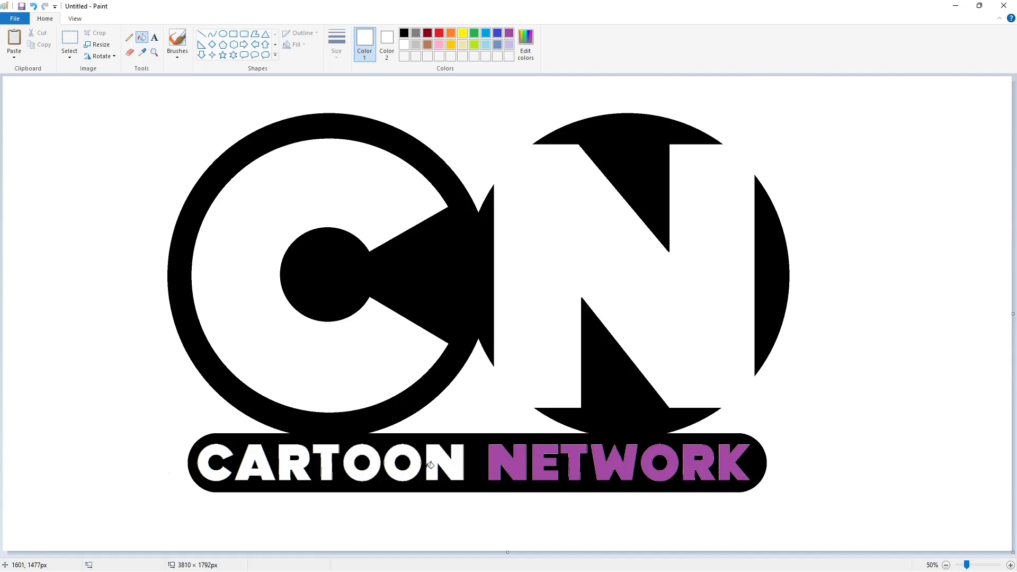
- Fill the purple letters of the word NETWORK in the caption banner with white
click(500, 468)
click(539, 471)
click(572, 472)
click(606, 467)
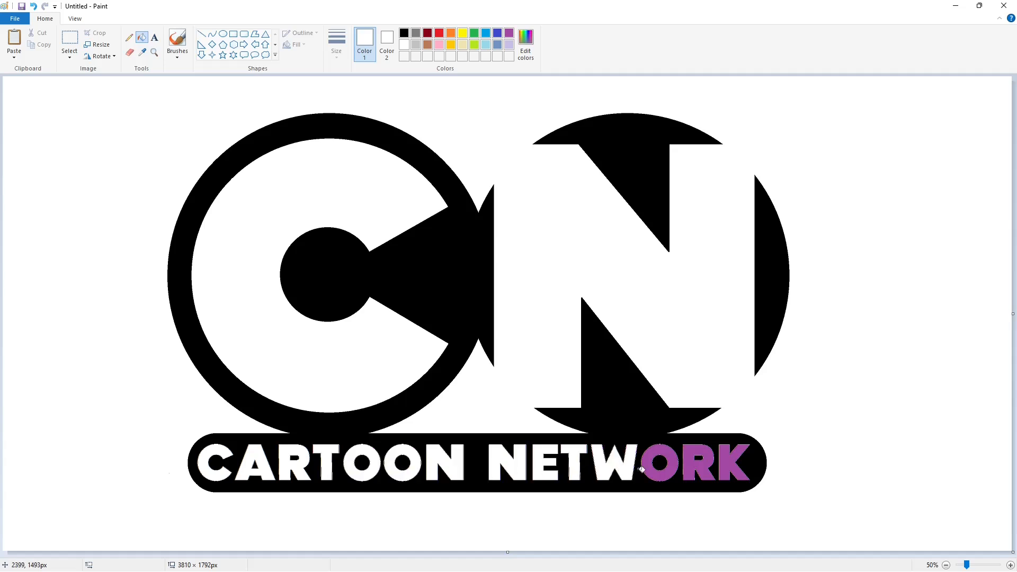
click(652, 470)
click(687, 470)
click(729, 466)
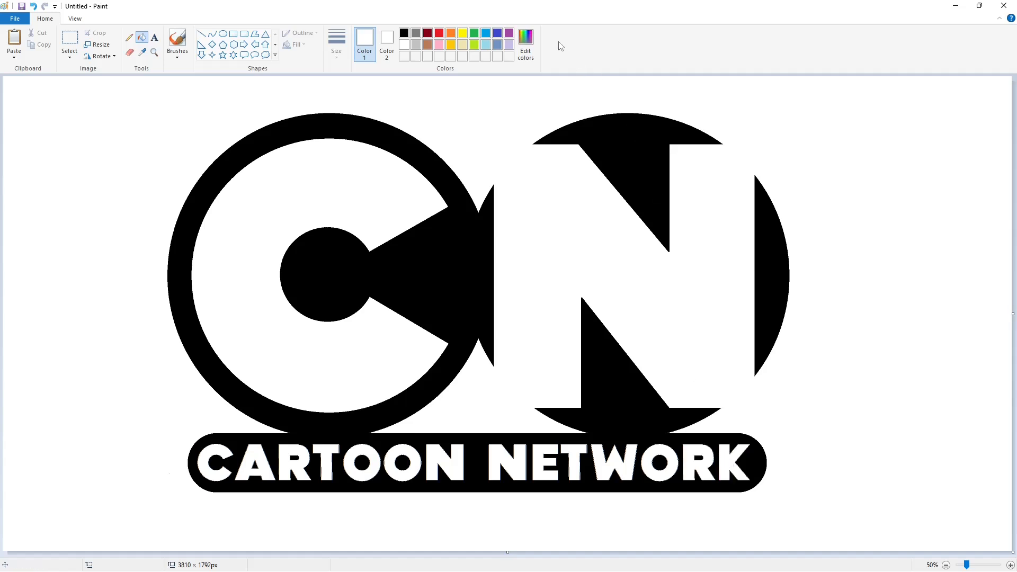